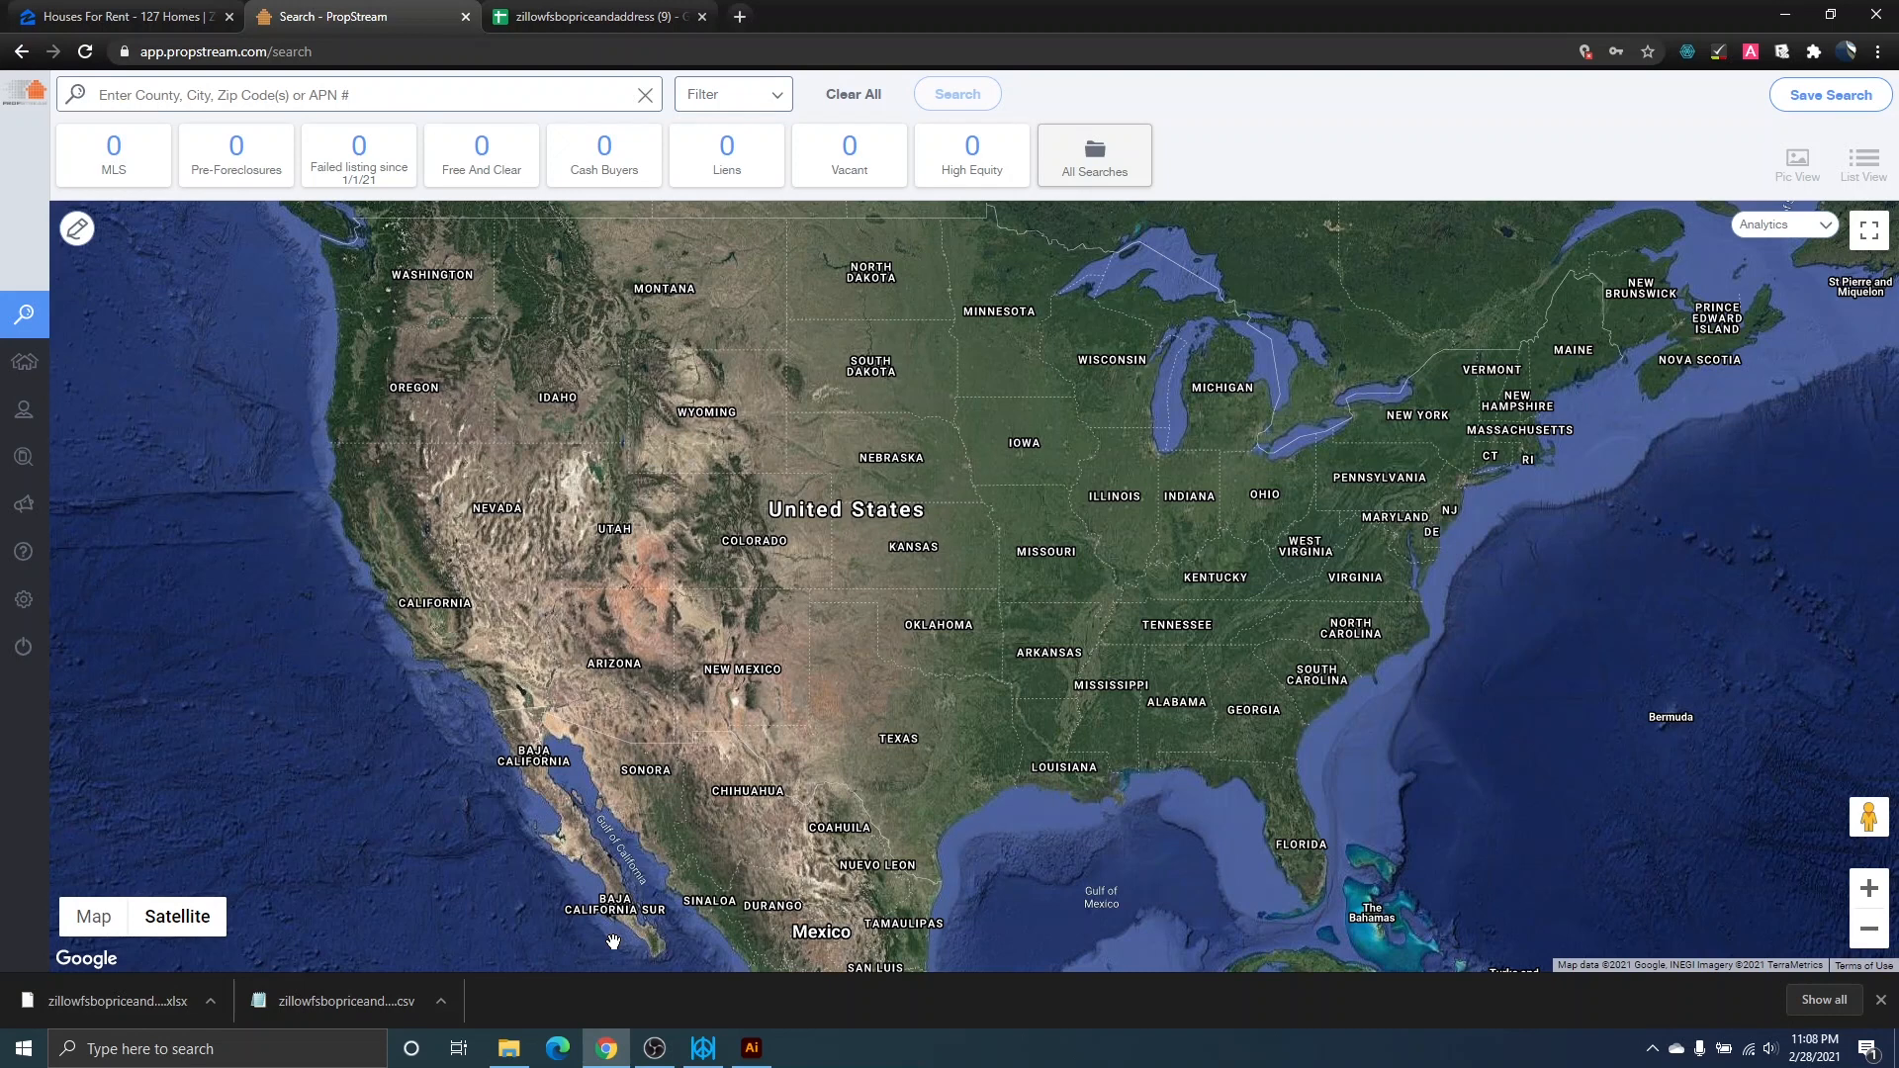
Switch to the Zillow rental search and review its additional filters, including the minimum year built.
left_click(69, 14)
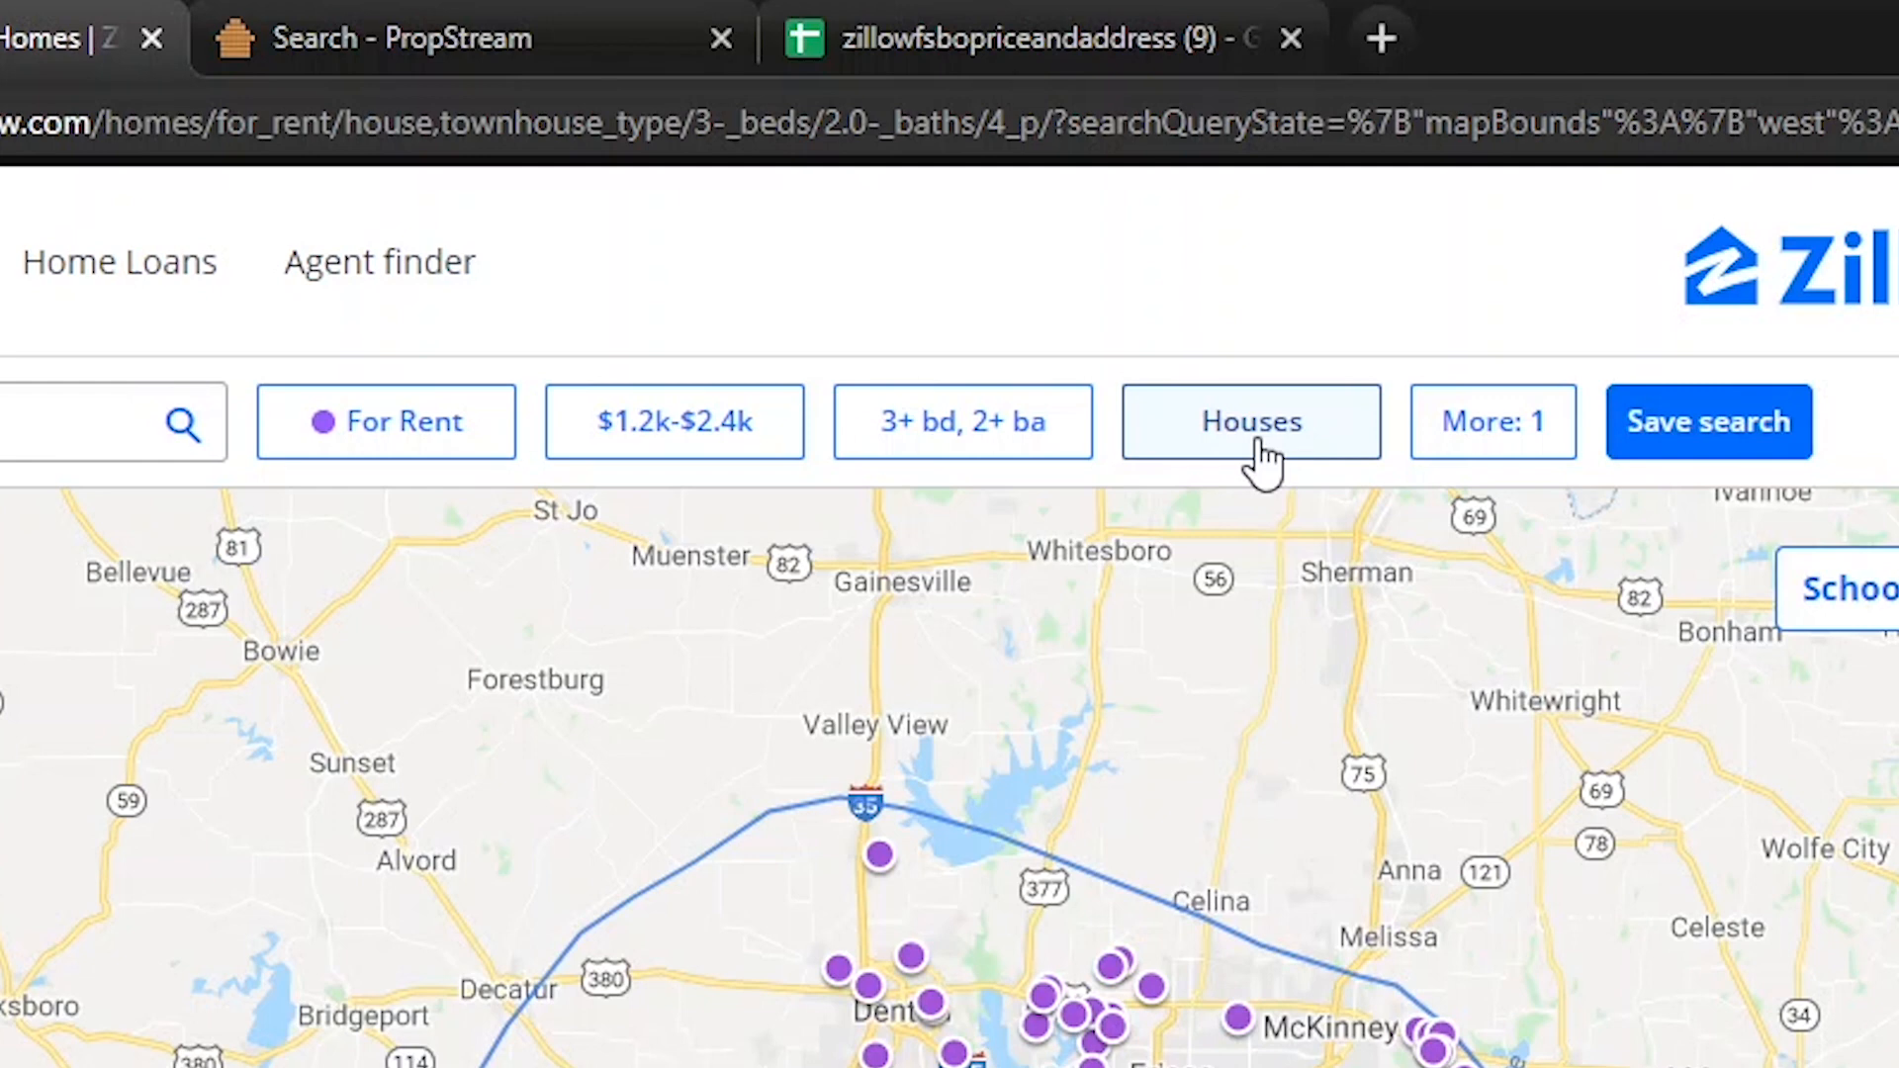
left_click(1493, 423)
scroll(979, 771, "down", 2)
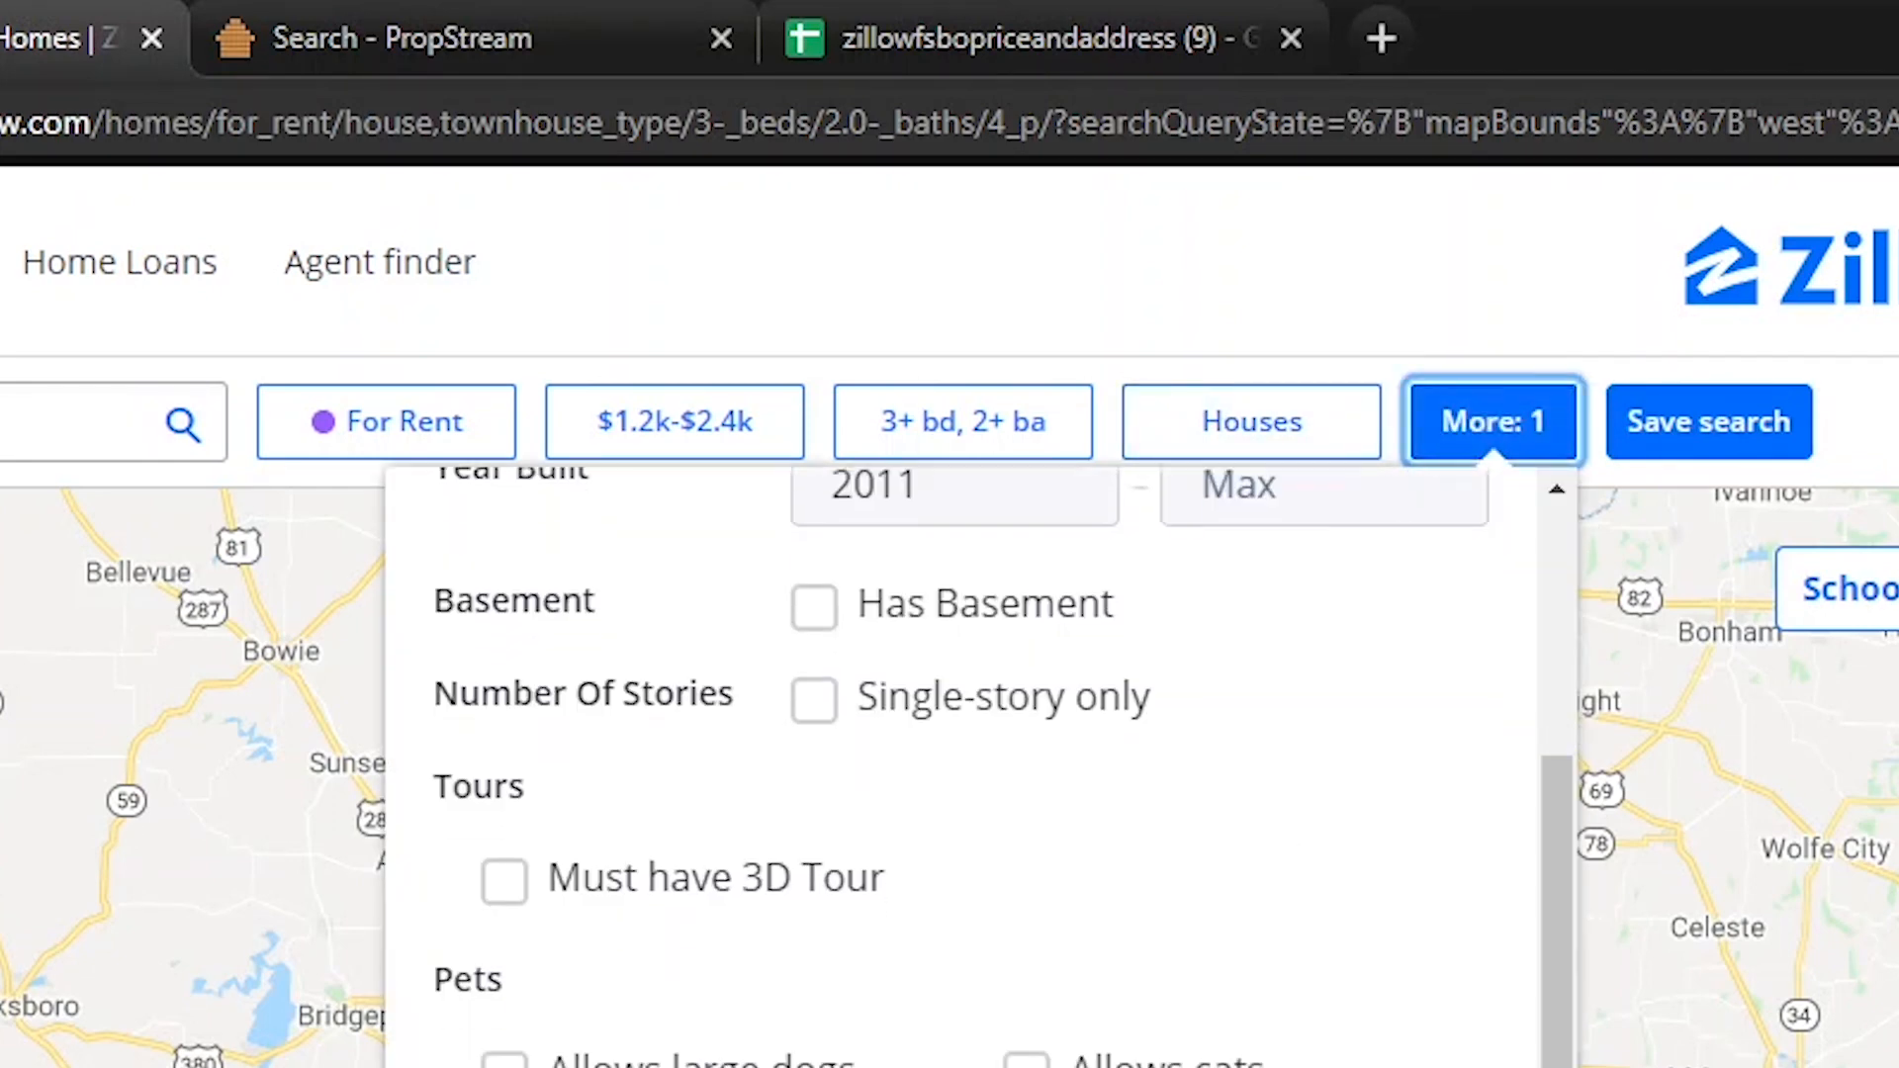
scroll(979, 771, "up", 3)
left_click(875, 781)
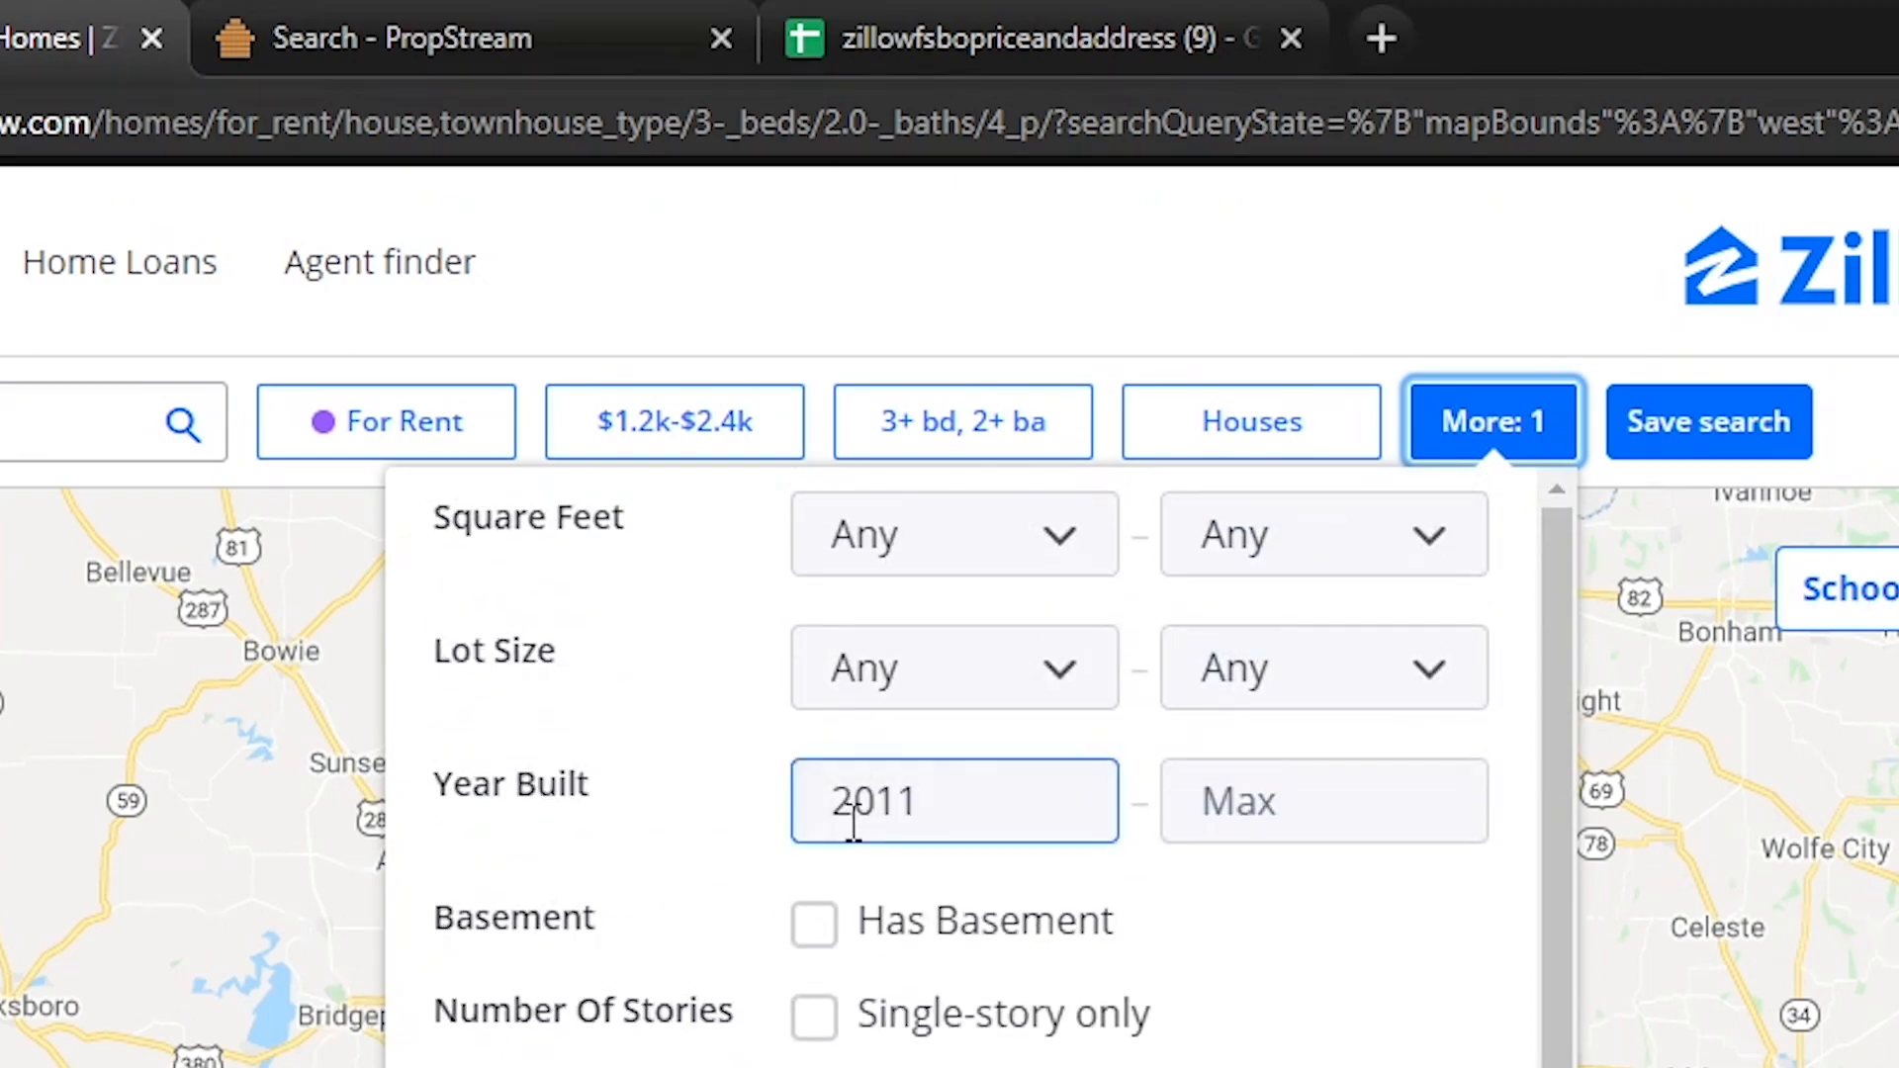
left_click(1474, 447)
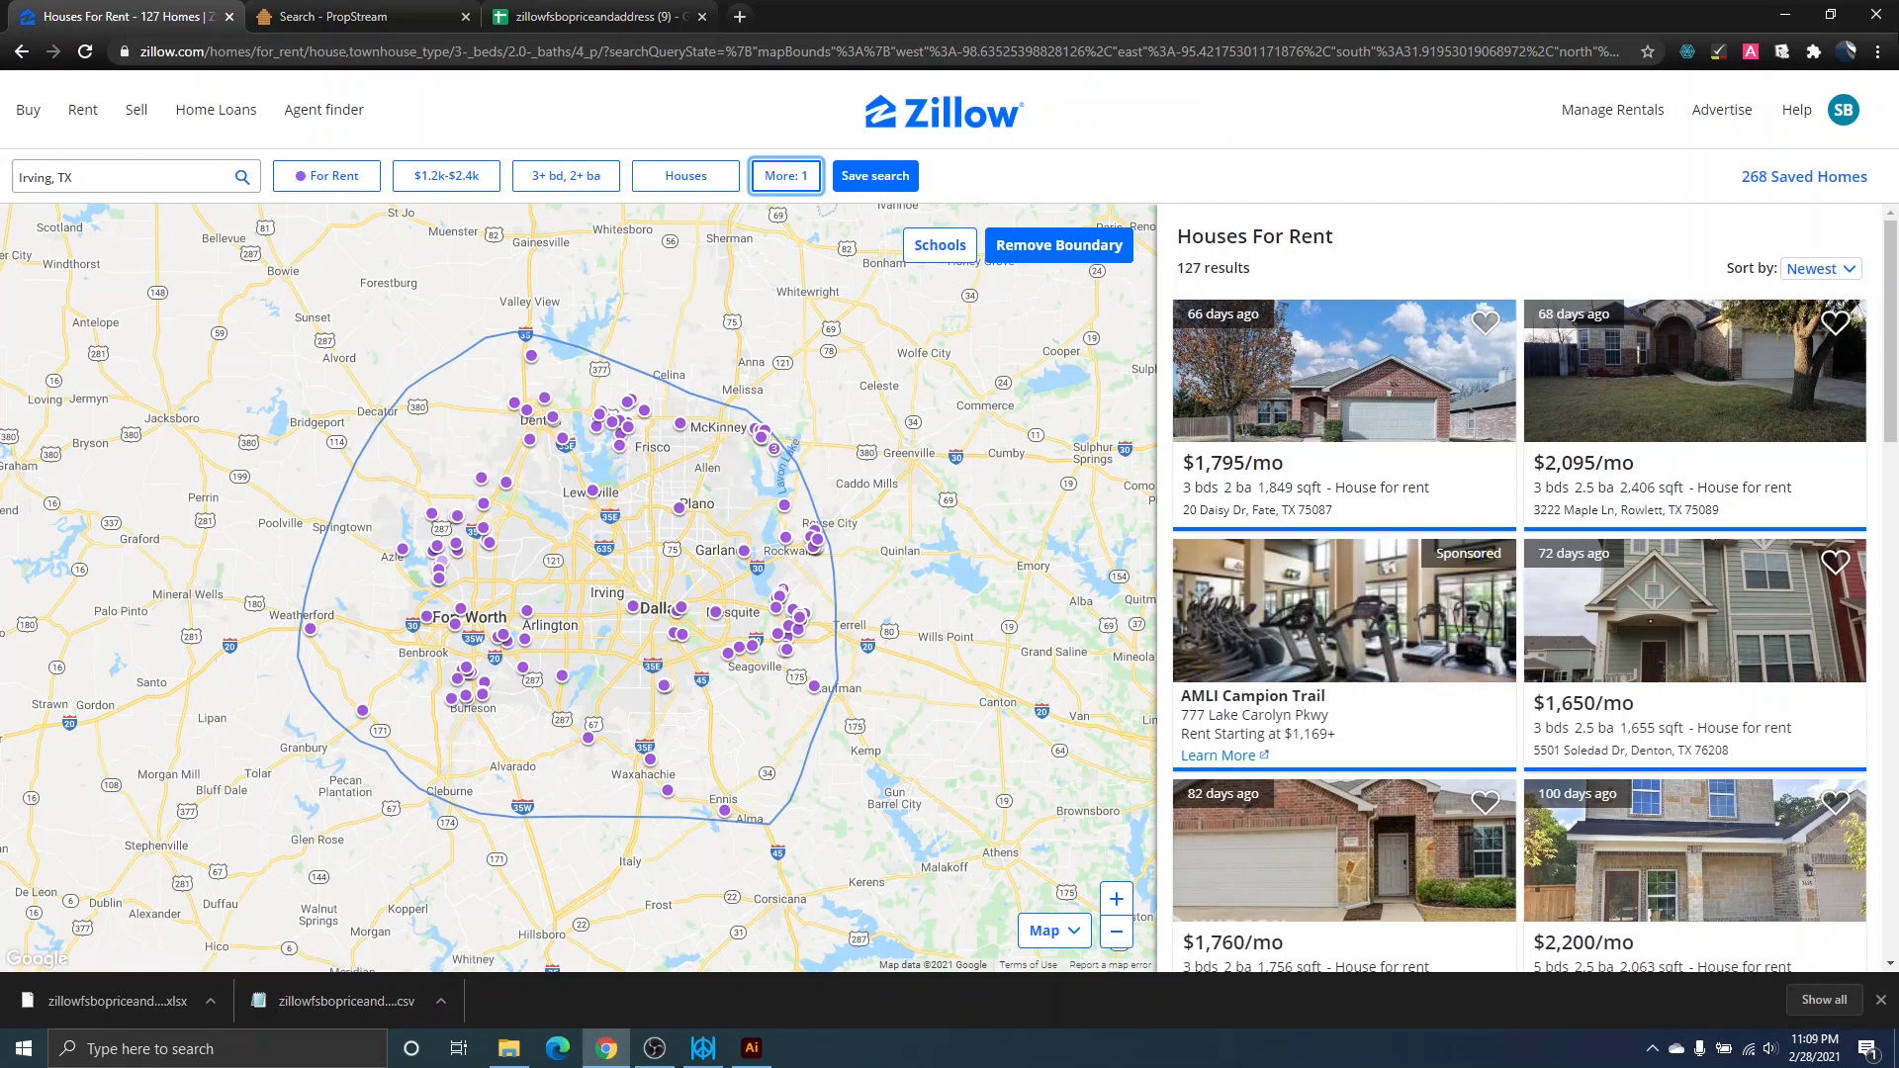
View the Web Scraper extension's information, then examine the scraped rental listings in the zillowfsbopriceandaddress (9) spreadsheet.
left_click(1687, 51)
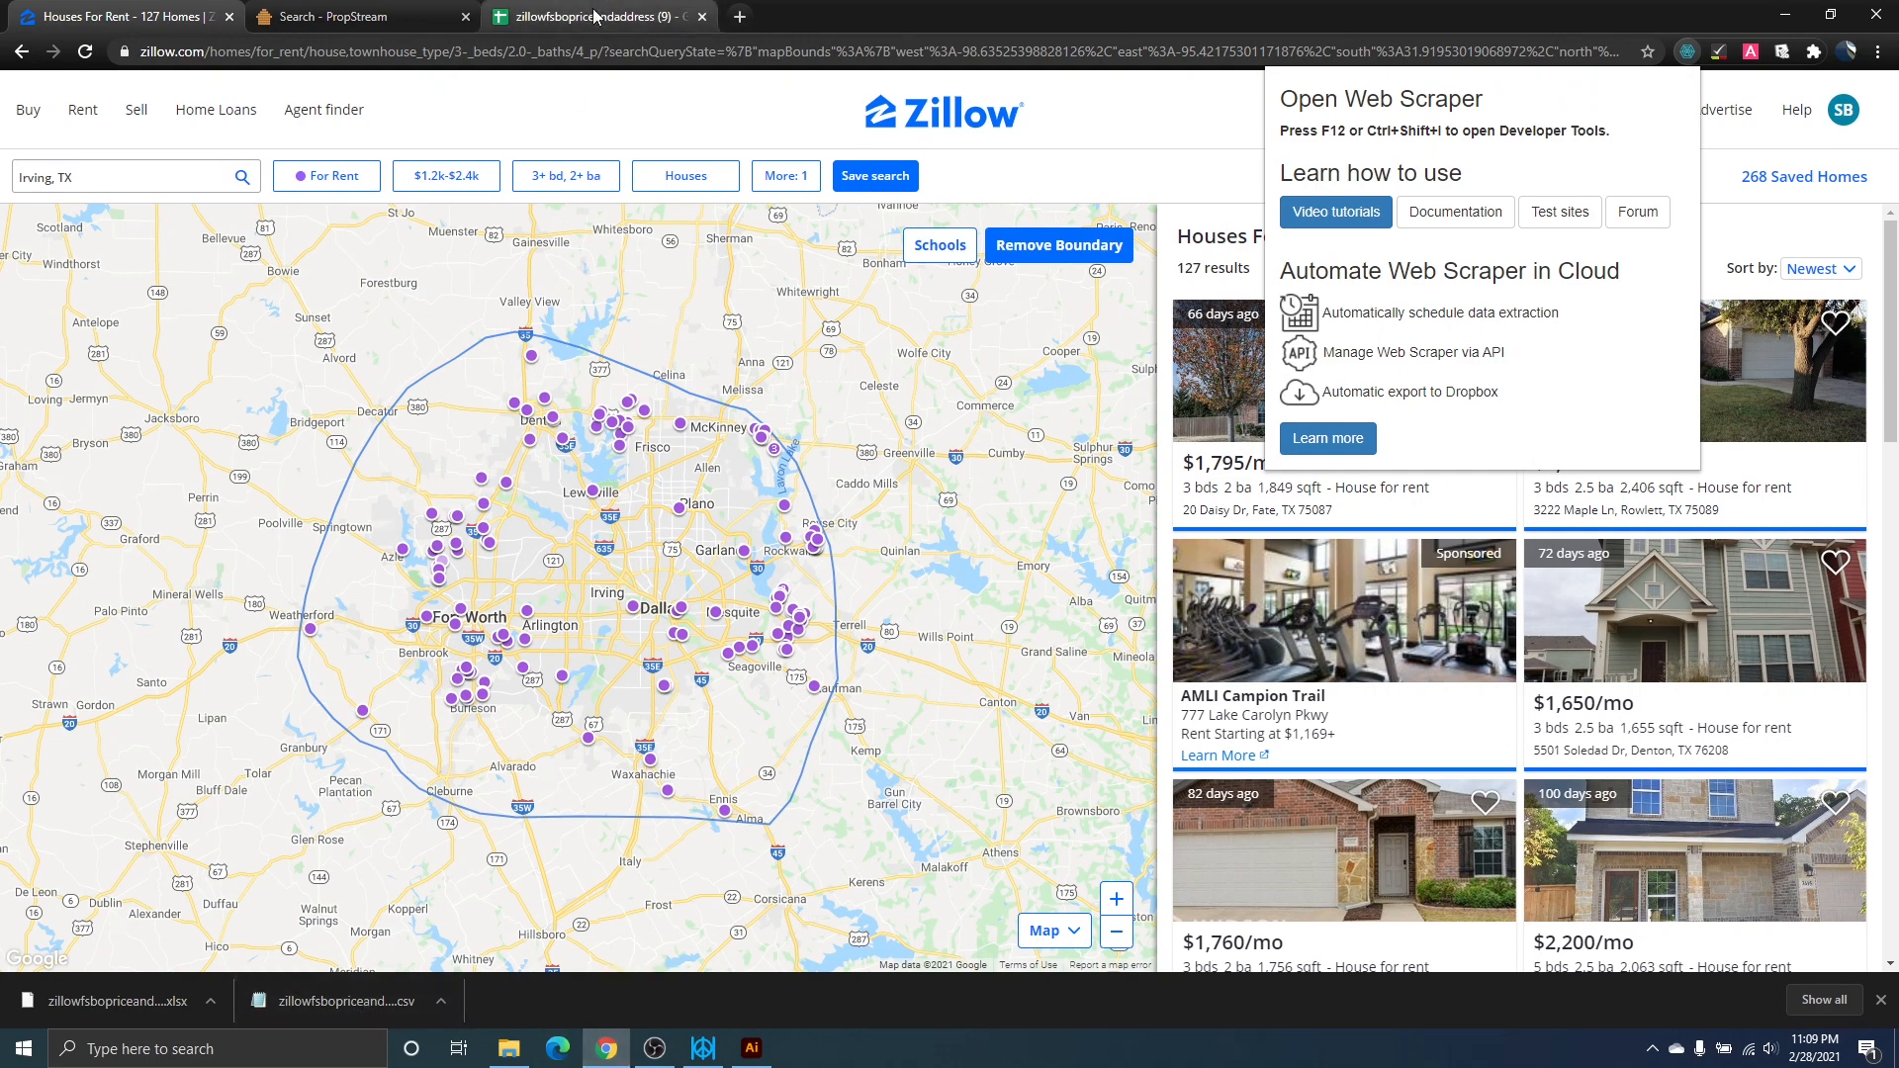
left_click(1687, 55)
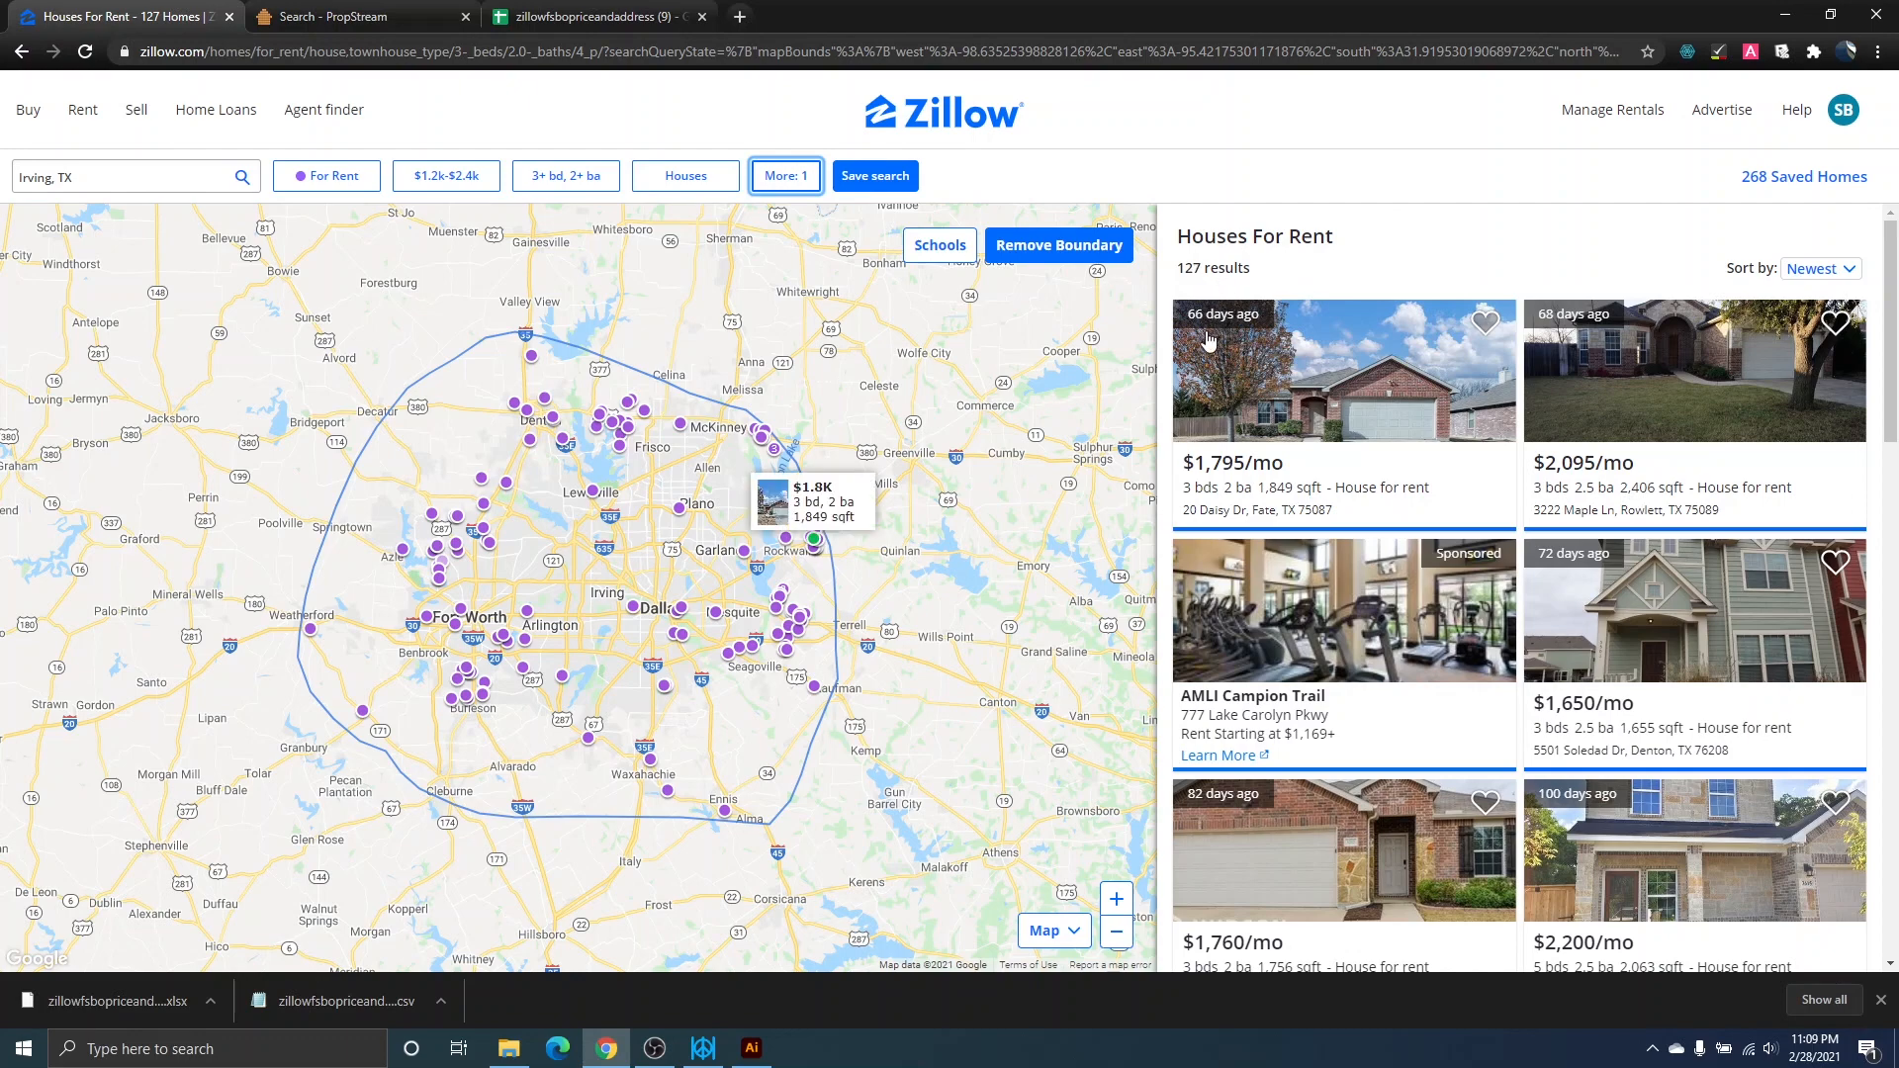
left_click(544, 17)
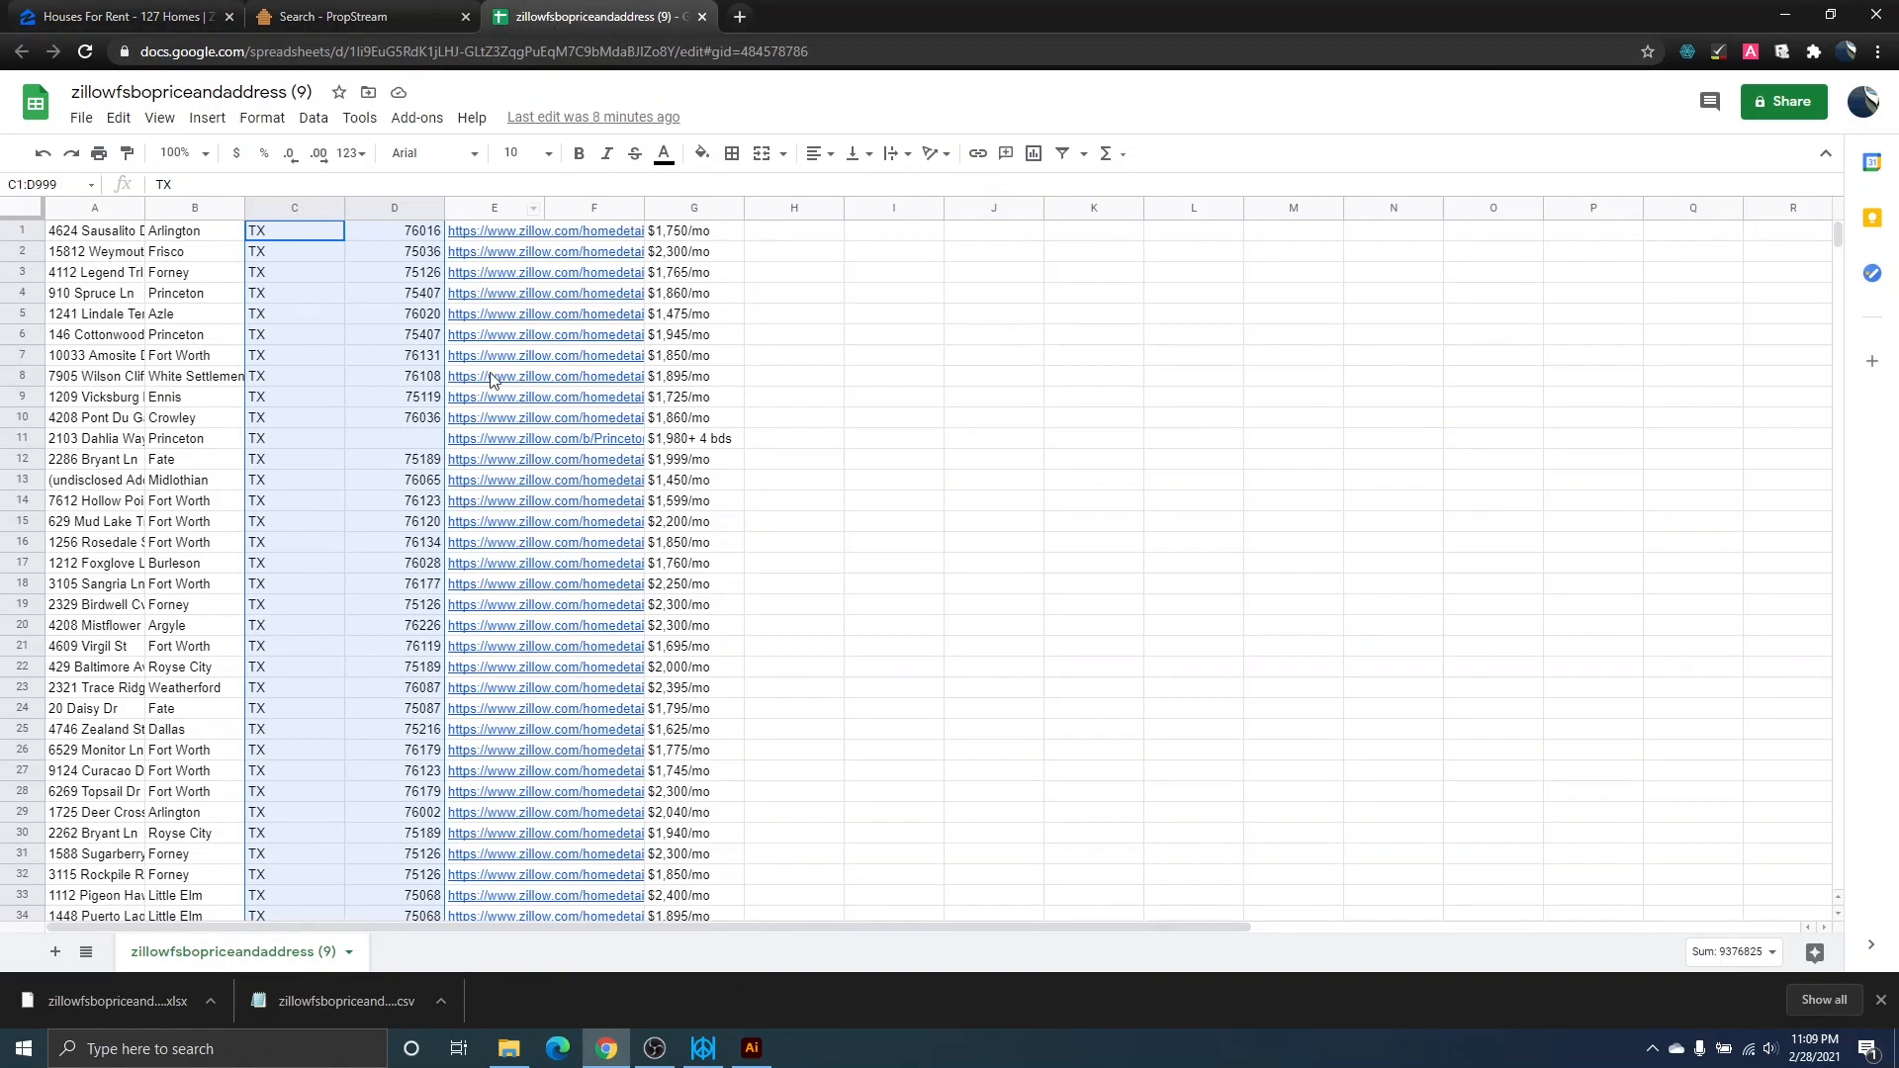
mouse_move(491, 378)
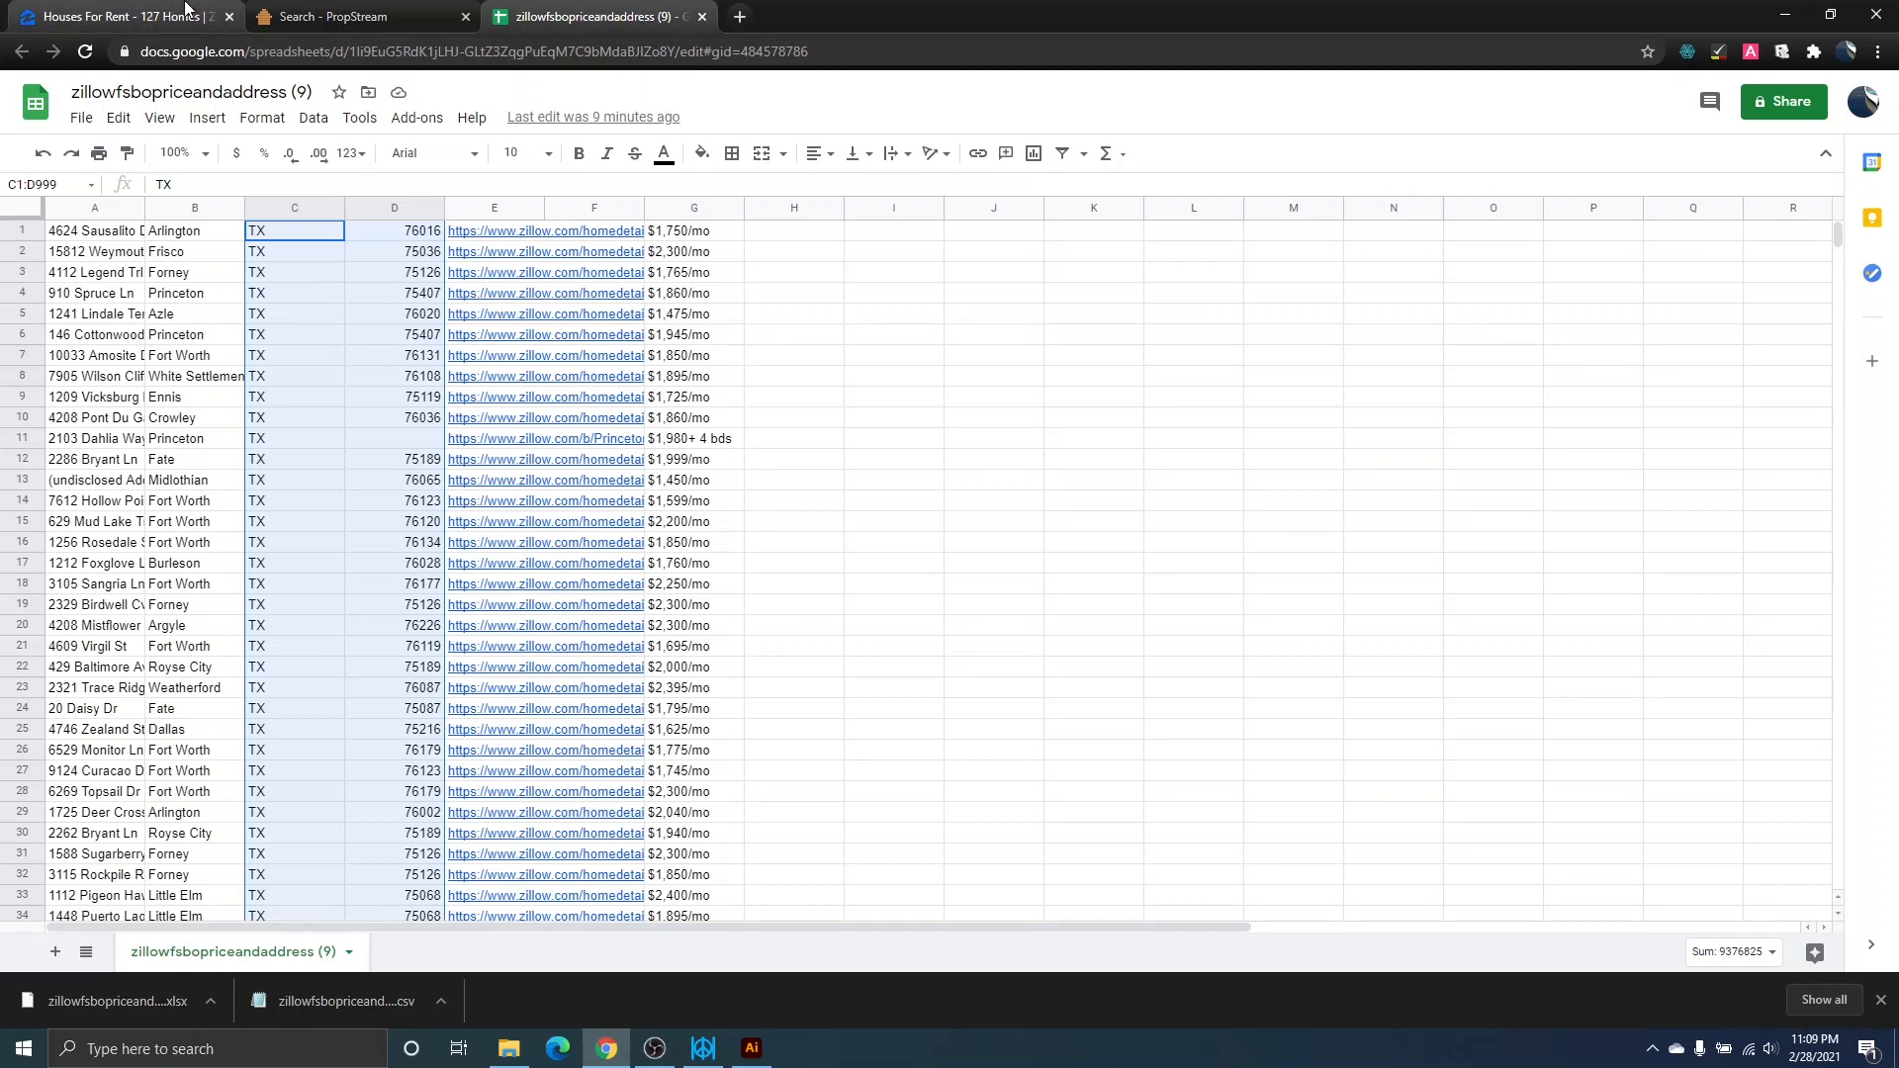
In PropStream, start a list import under My Properties and upload zillowfsbopriceandaddress (9).xlsx from Downloads.
left_click(284, 17)
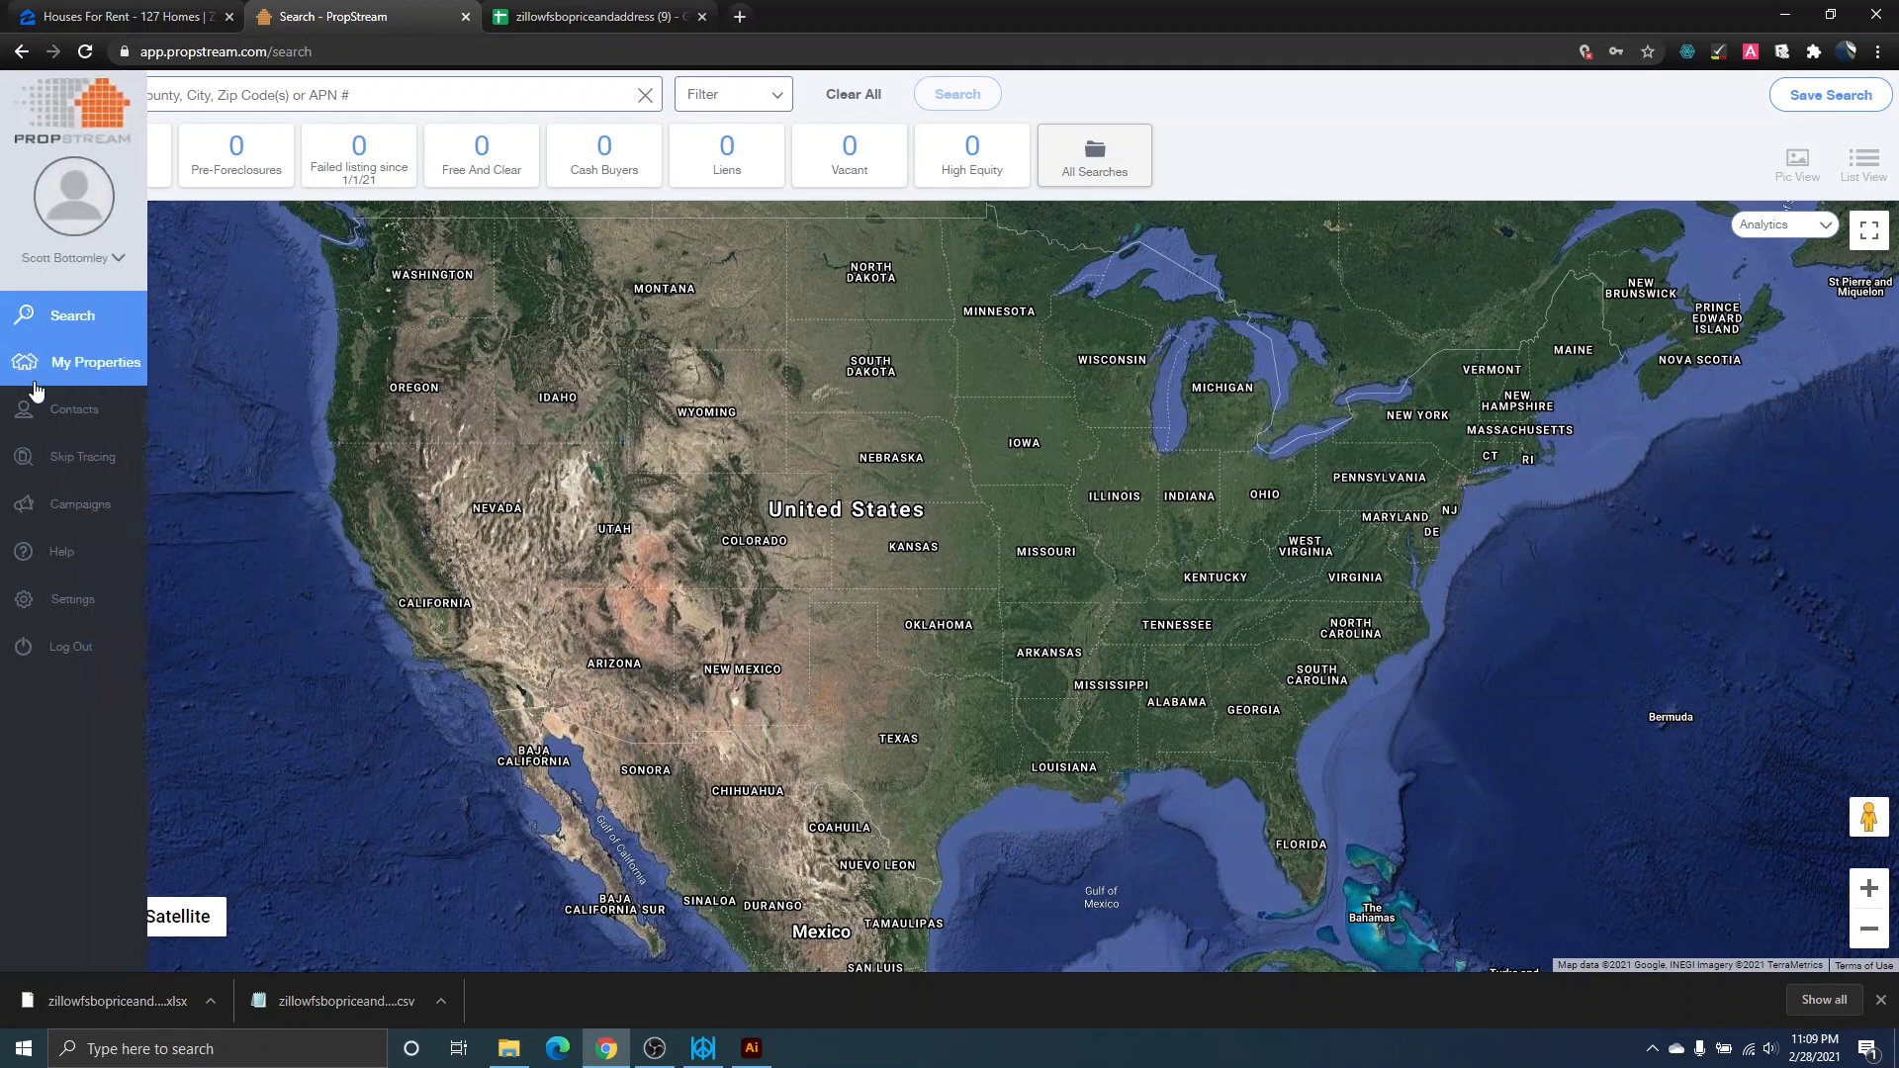
left_click(33, 371)
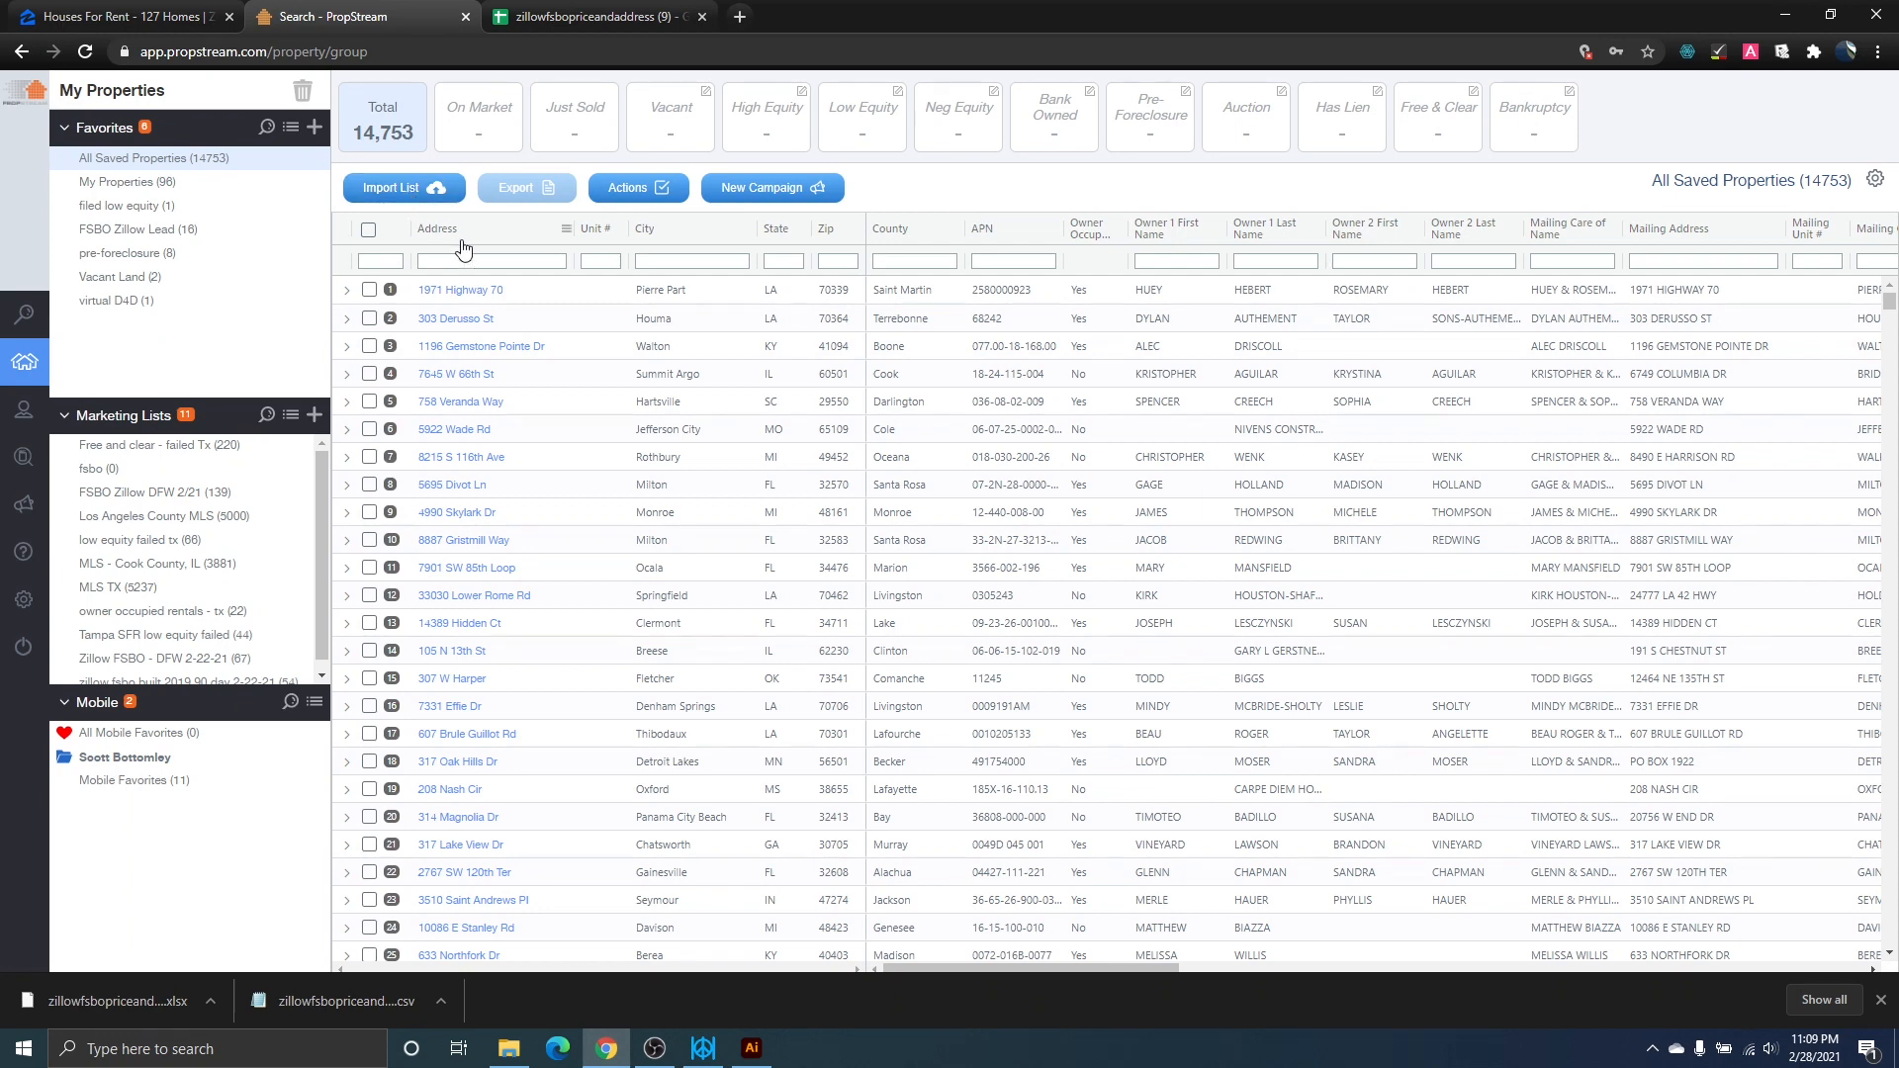
left_click(400, 191)
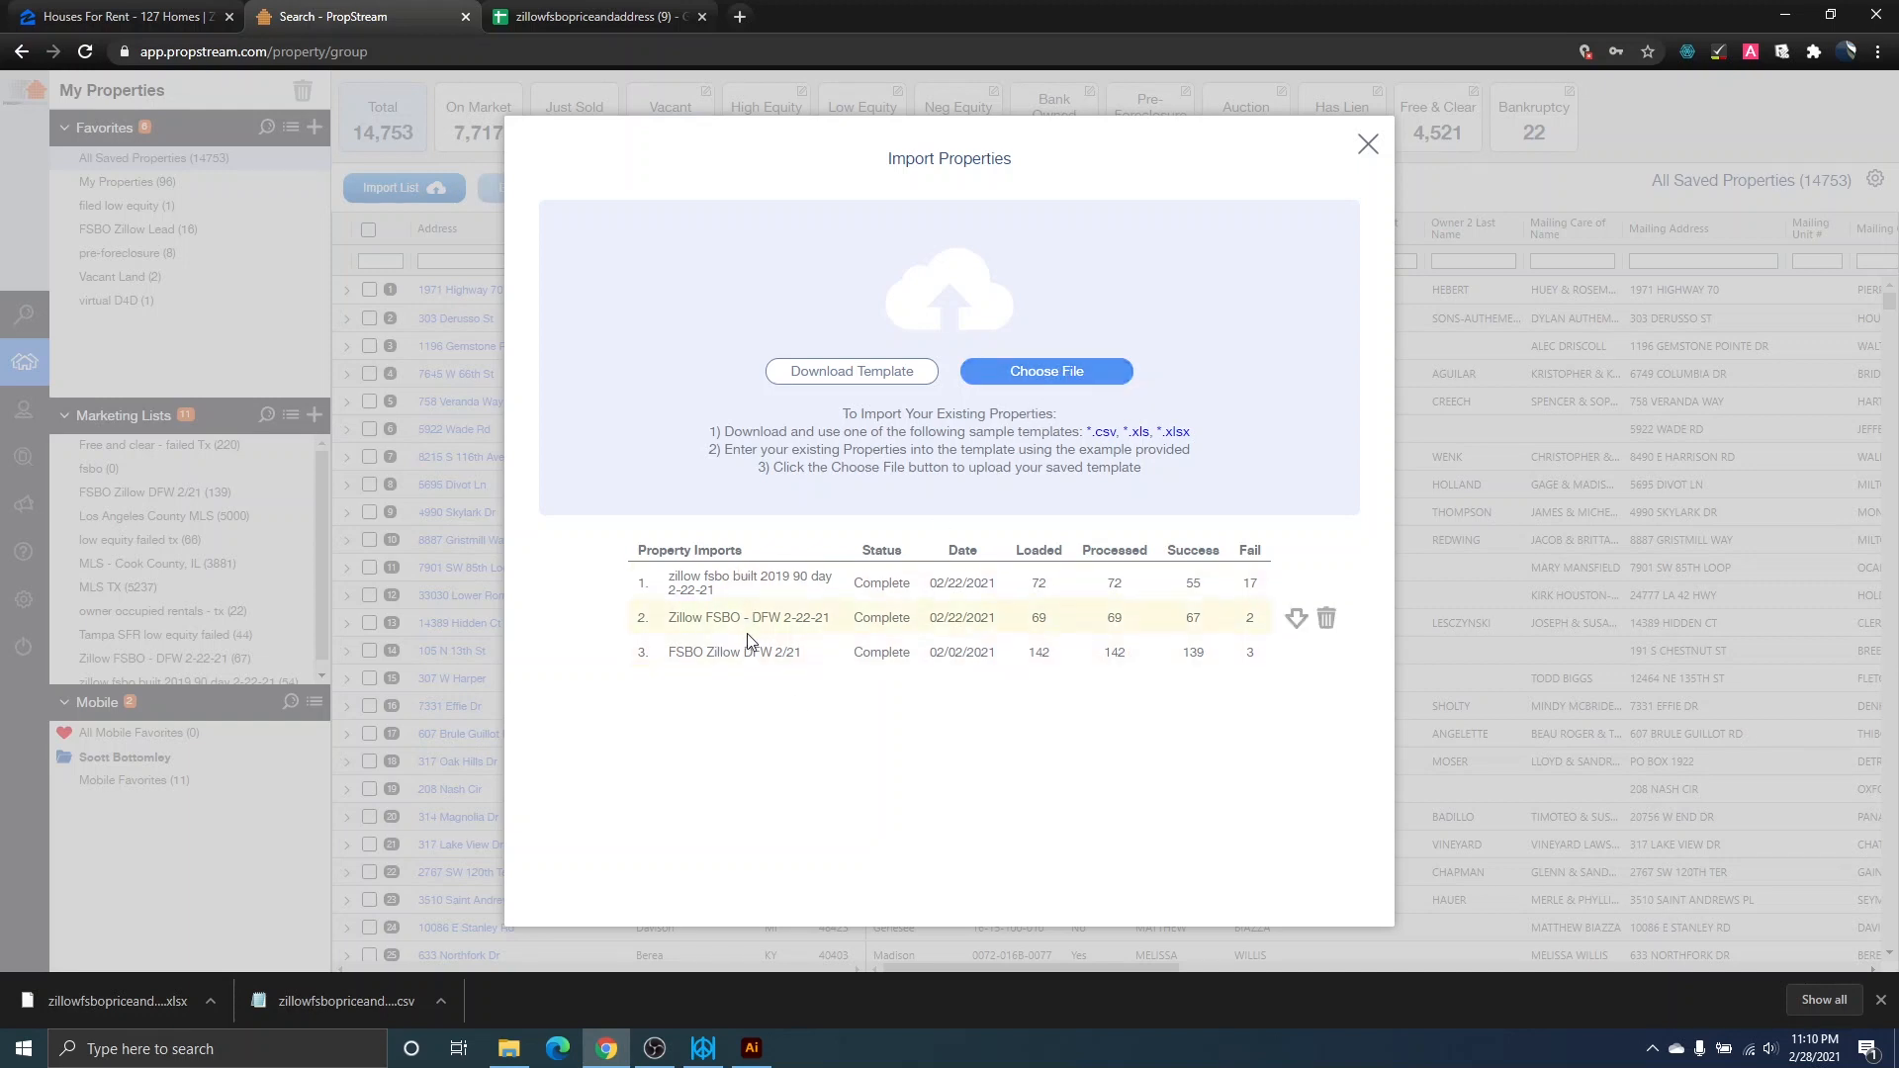
left_click(1072, 376)
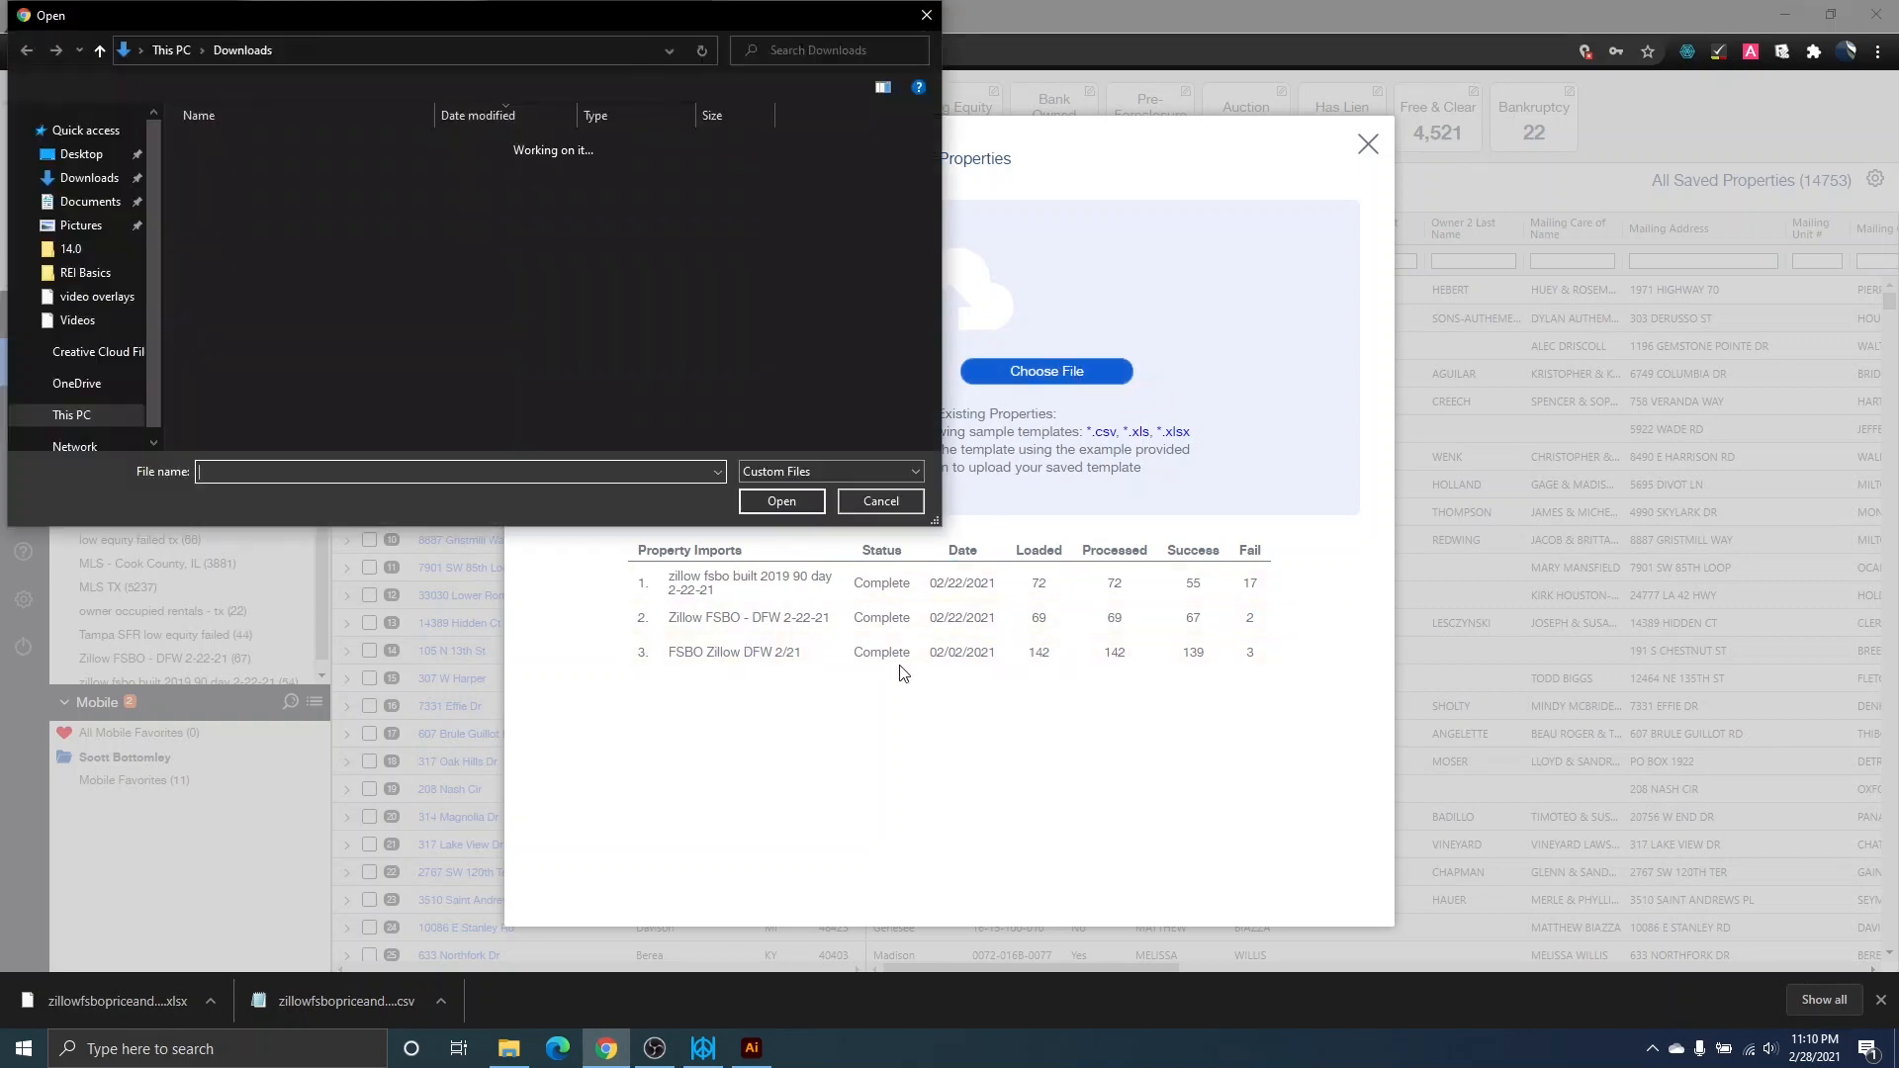
left_click(357, 176)
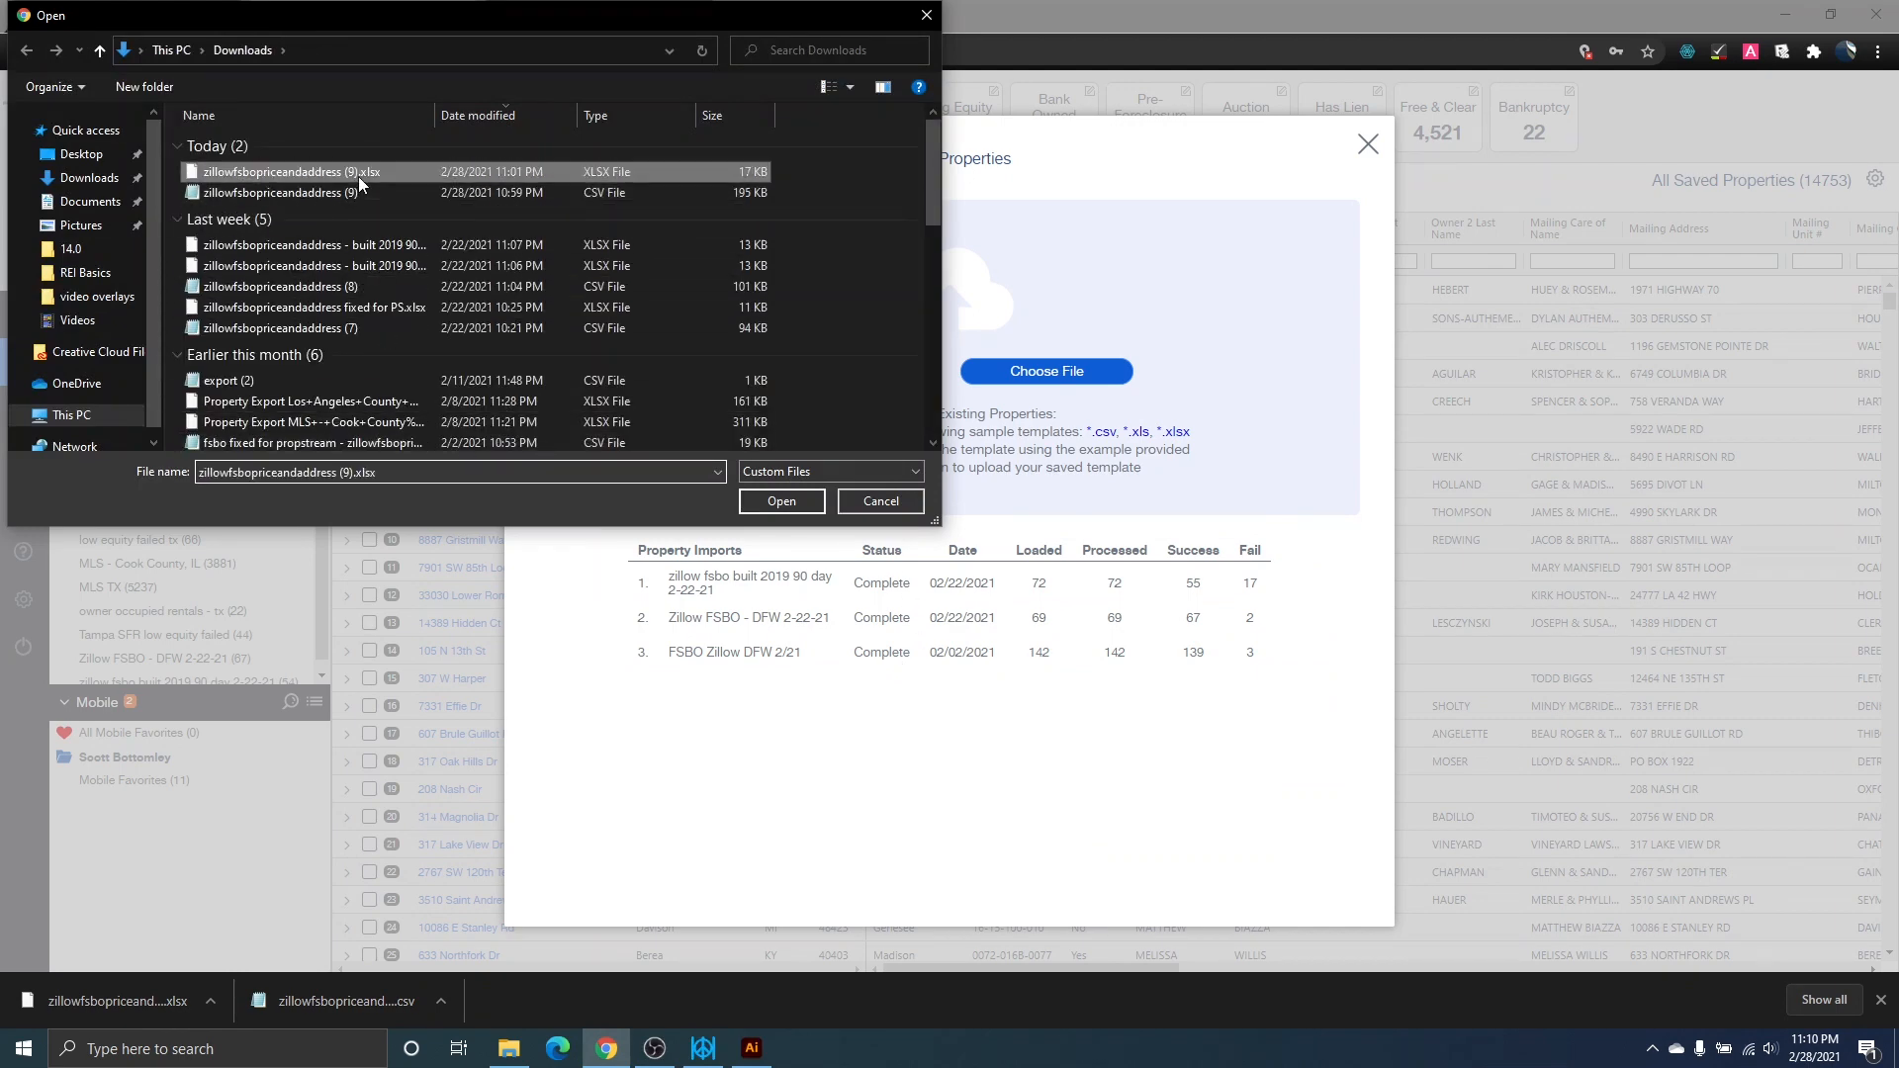
left_click(793, 511)
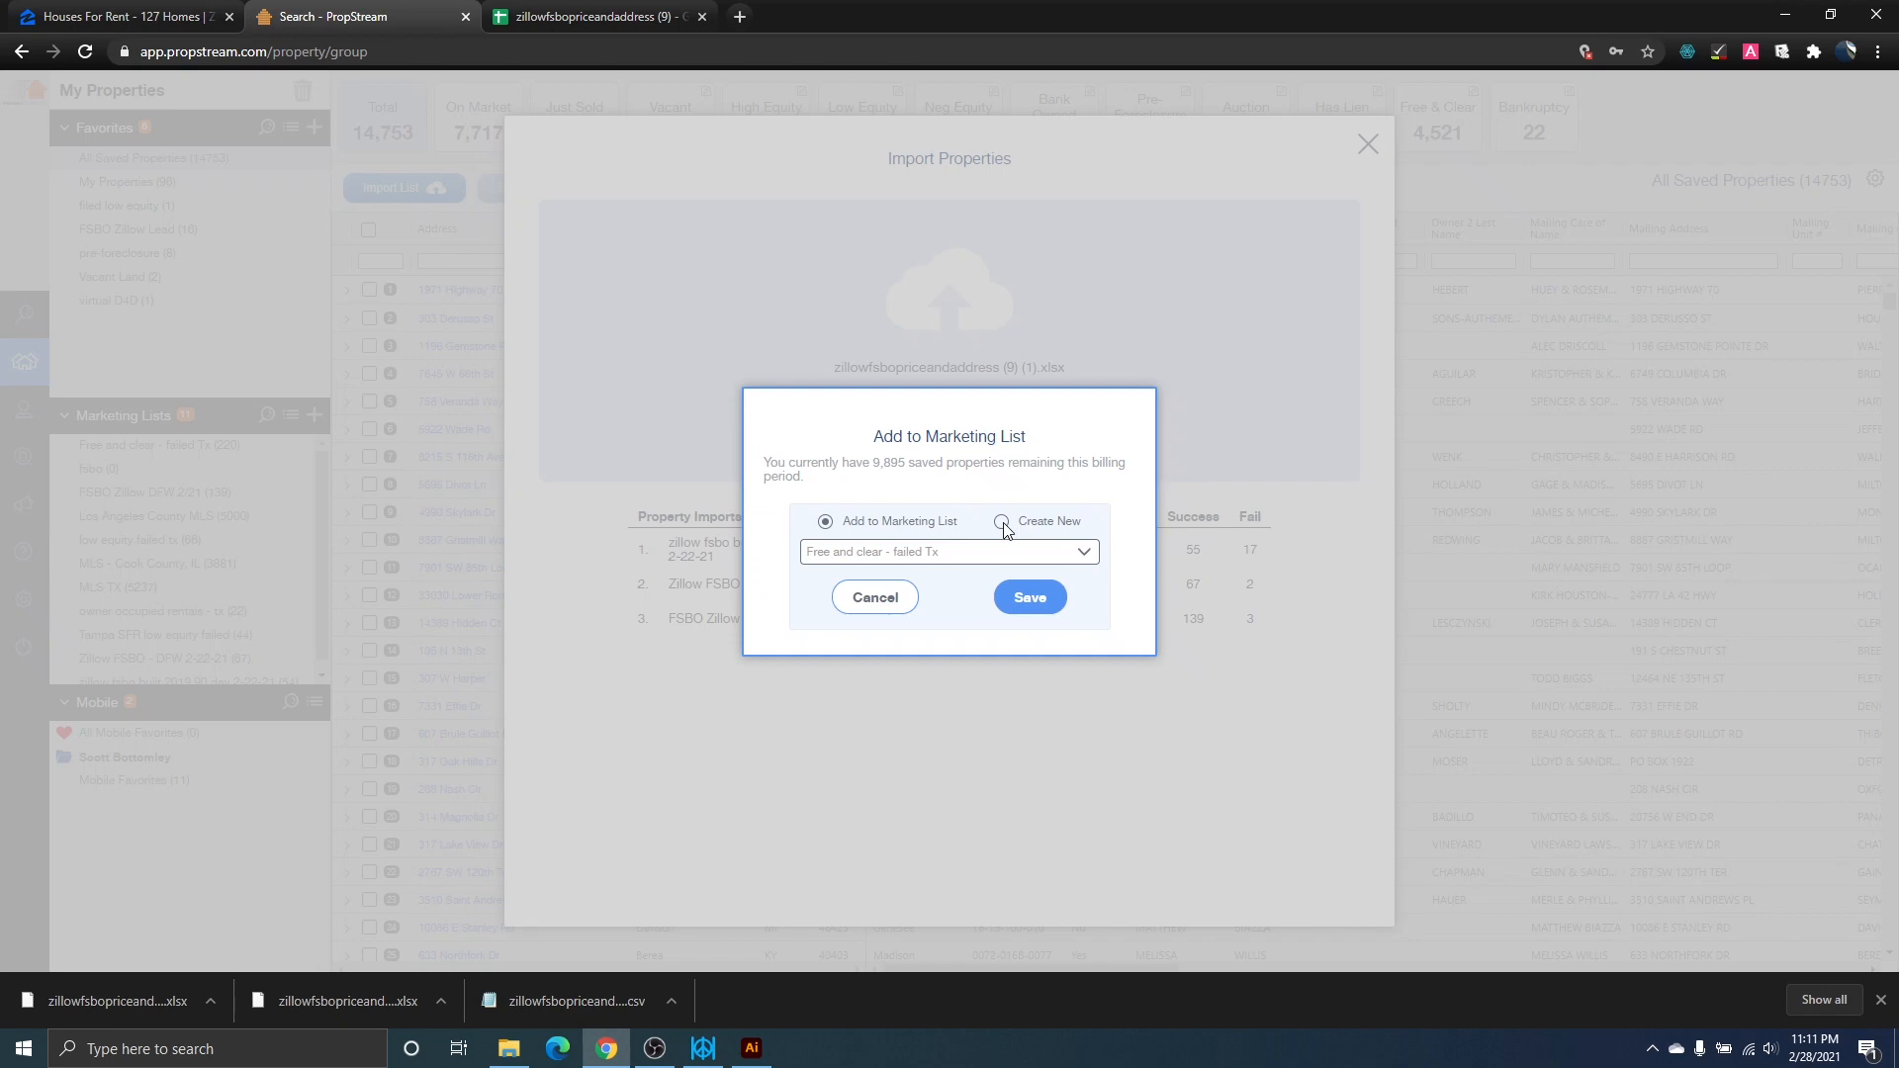
Save the imported properties to a new marketing list named "demo rentals DFW".
left_click(1002, 523)
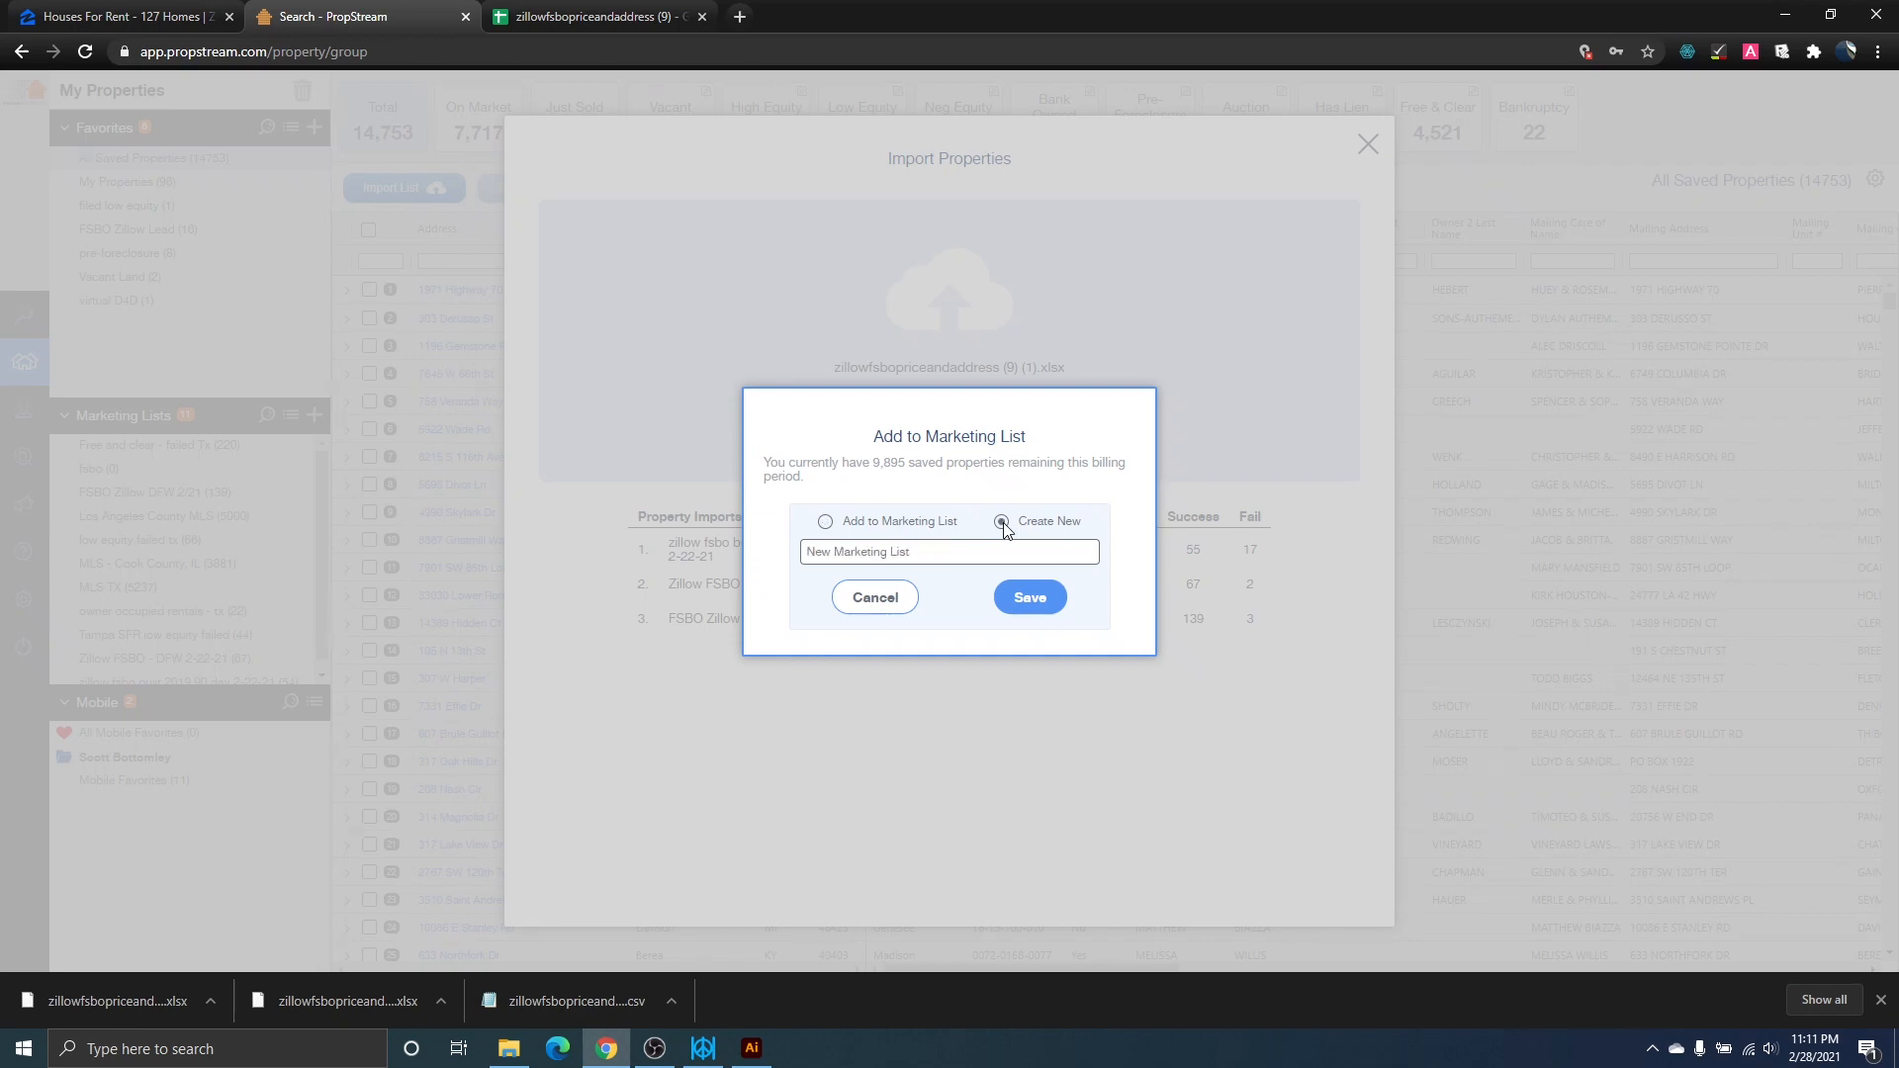
left_click(949, 560)
type("demo rentals DFW")
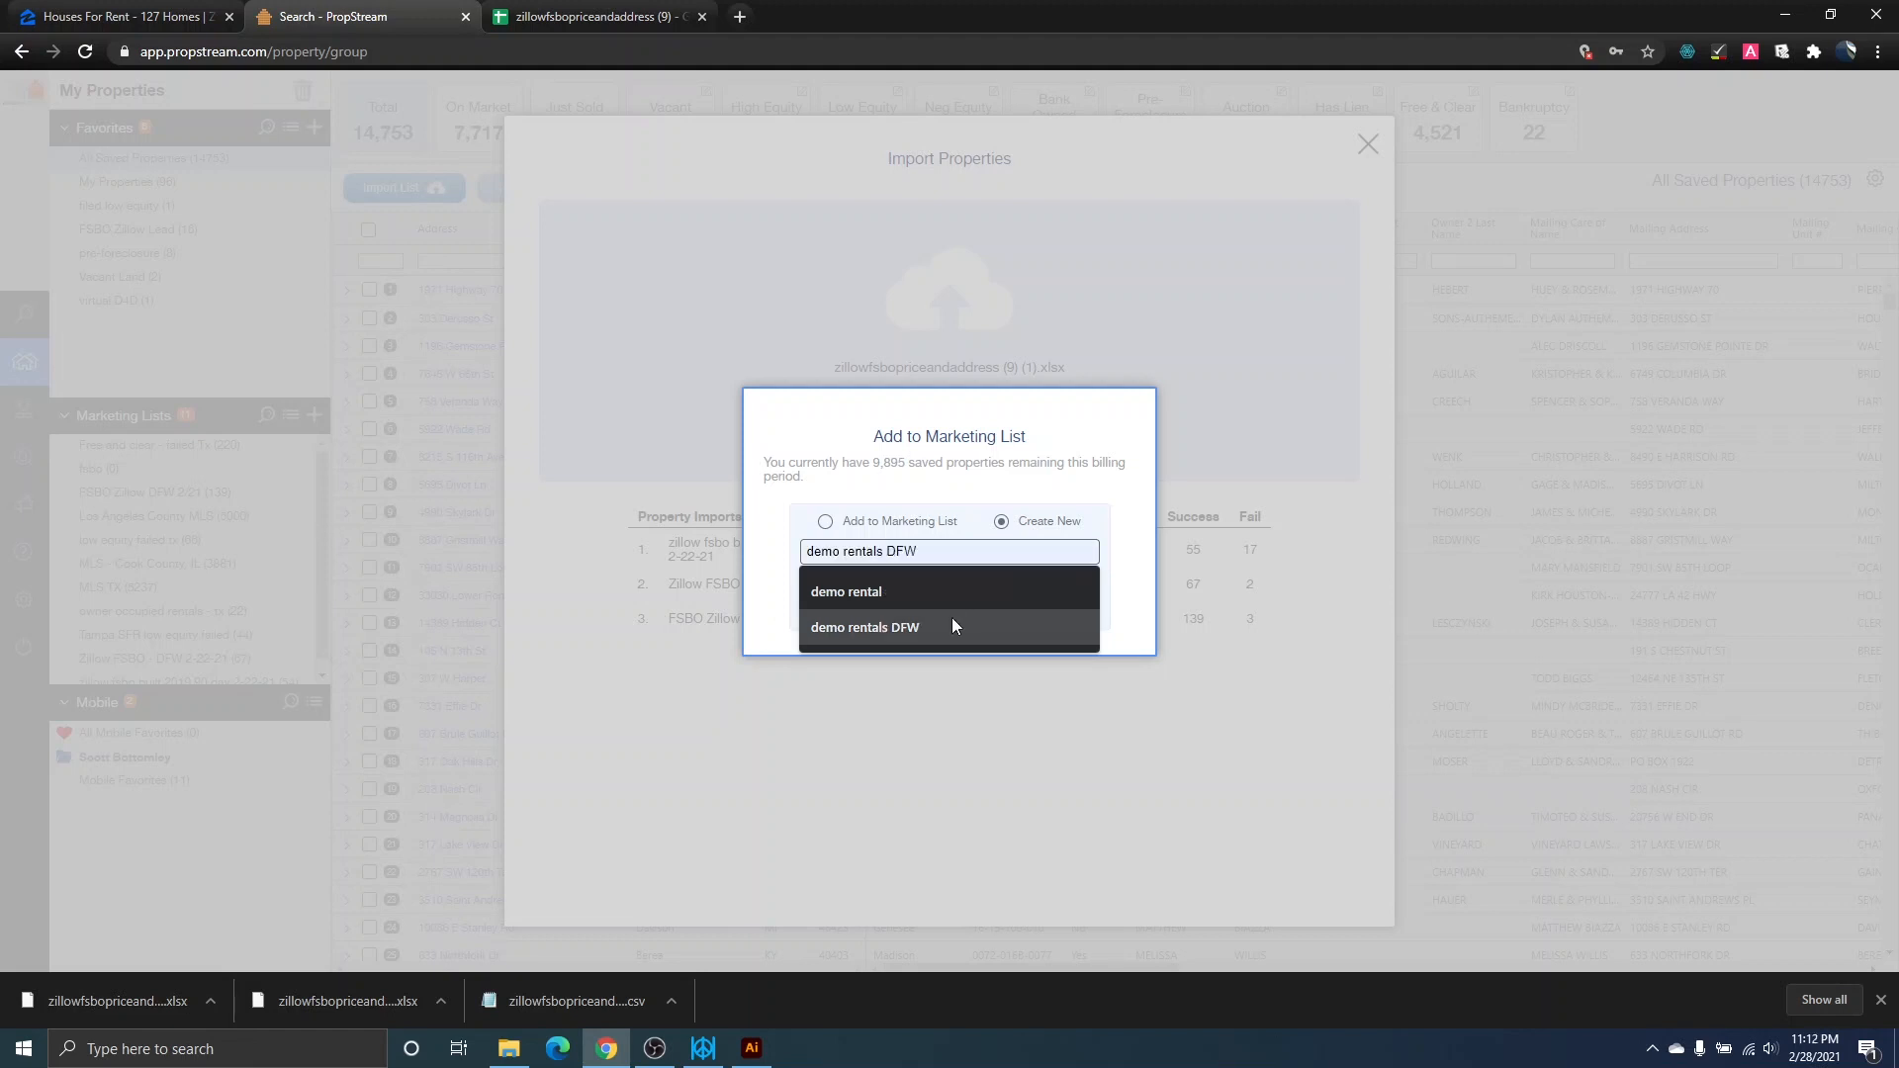
left_click(951, 625)
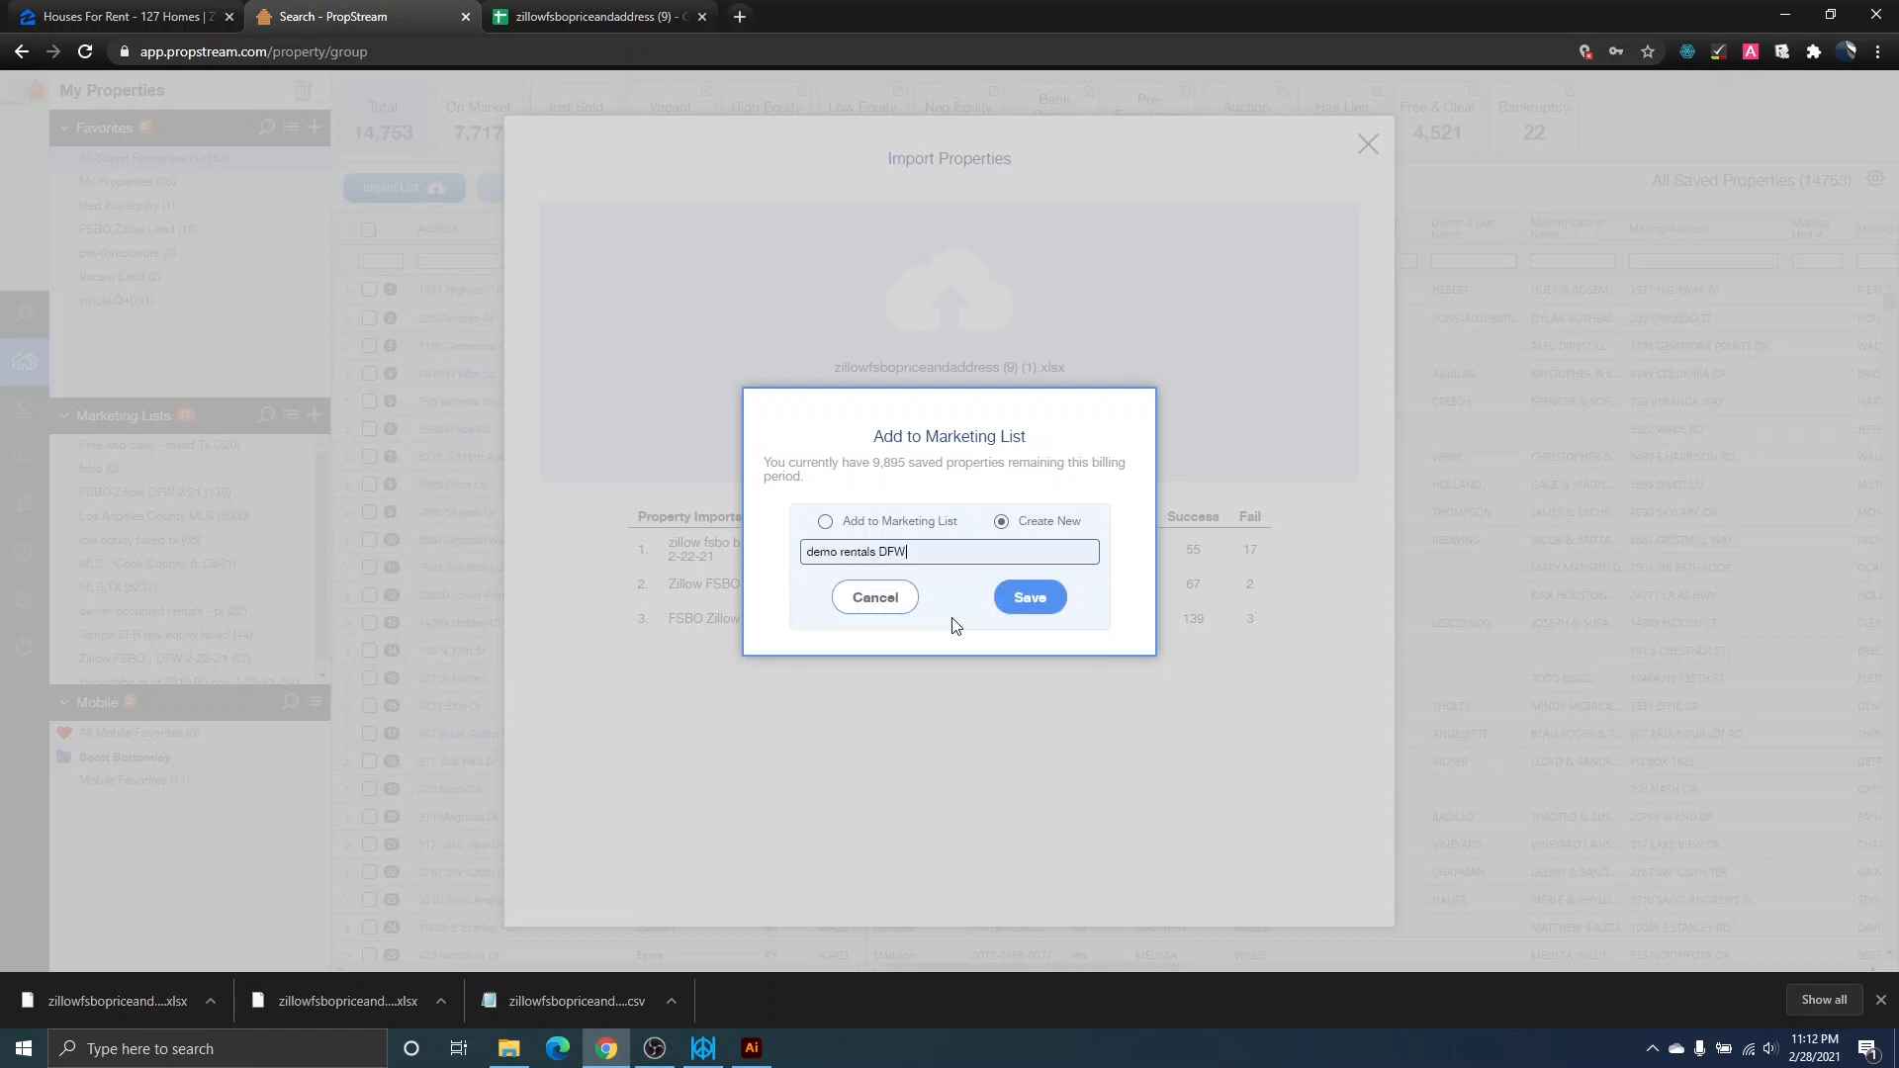
left_click(1028, 600)
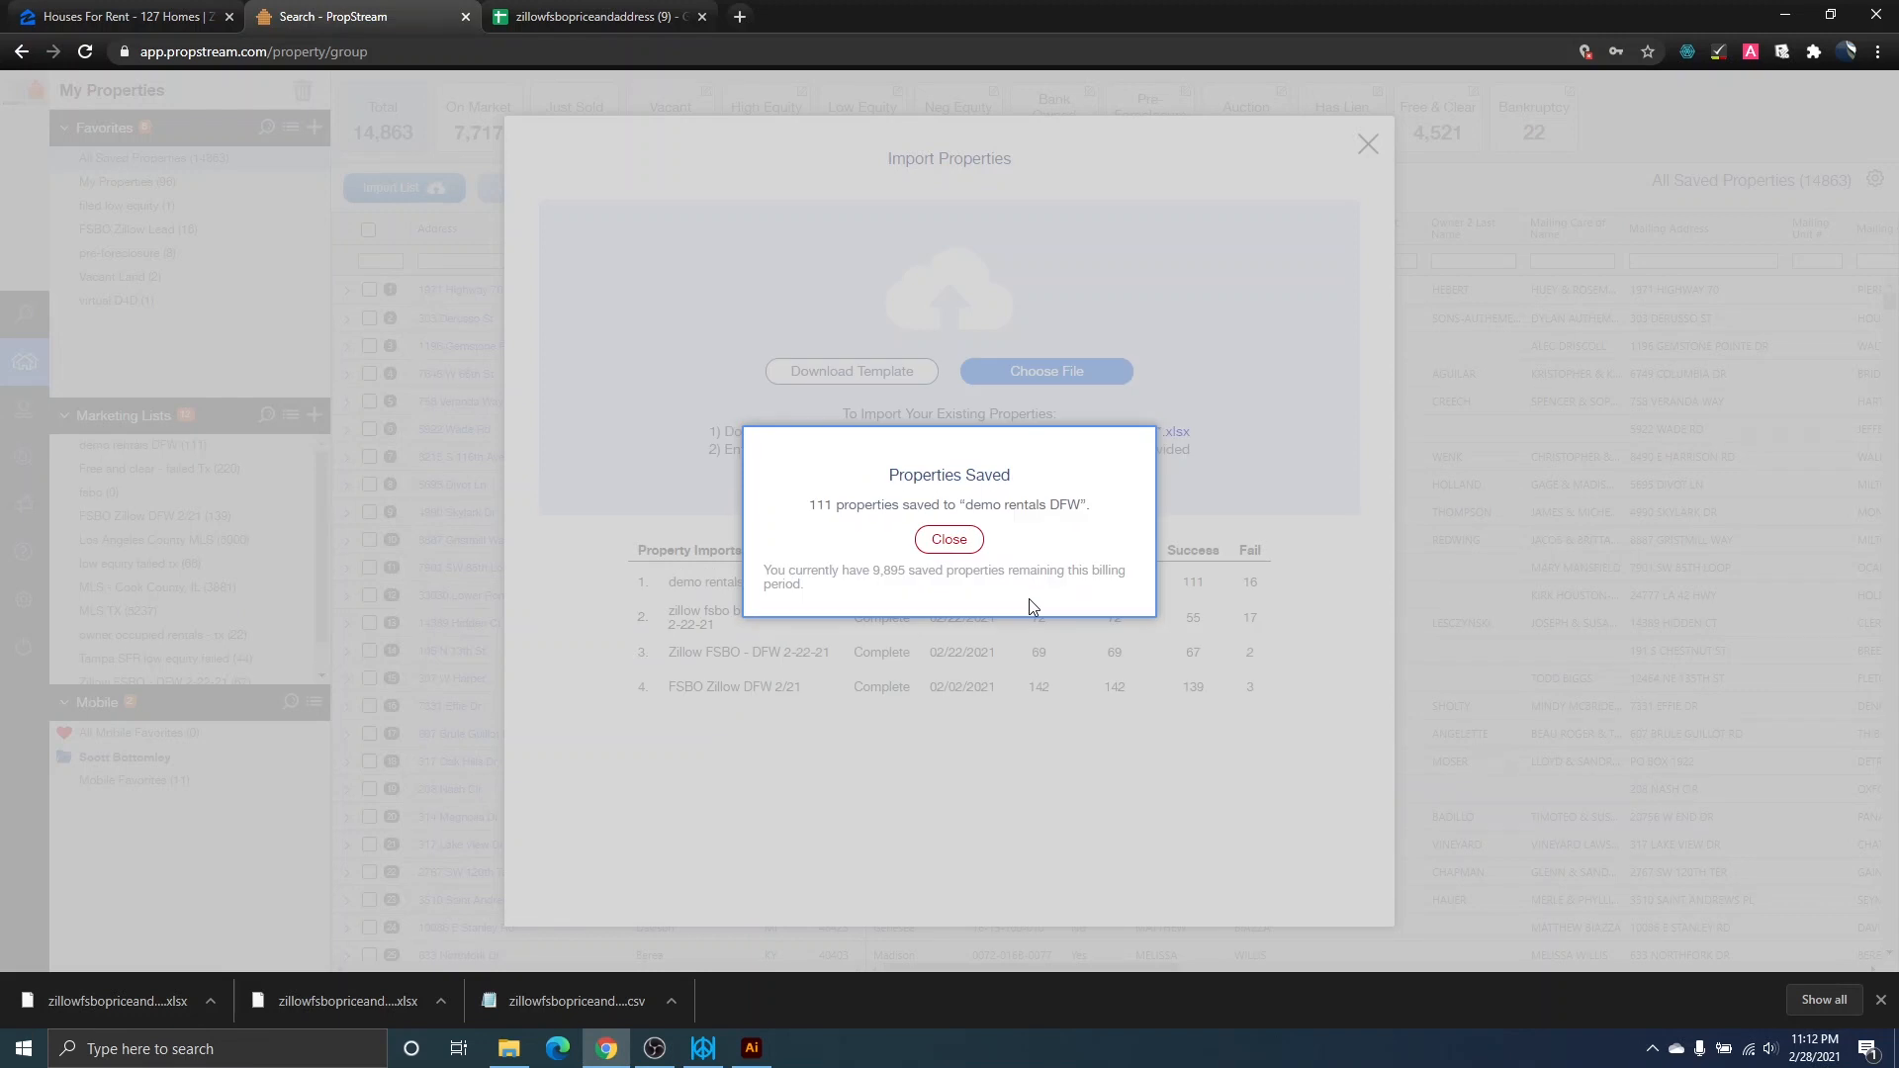
left_click(959, 543)
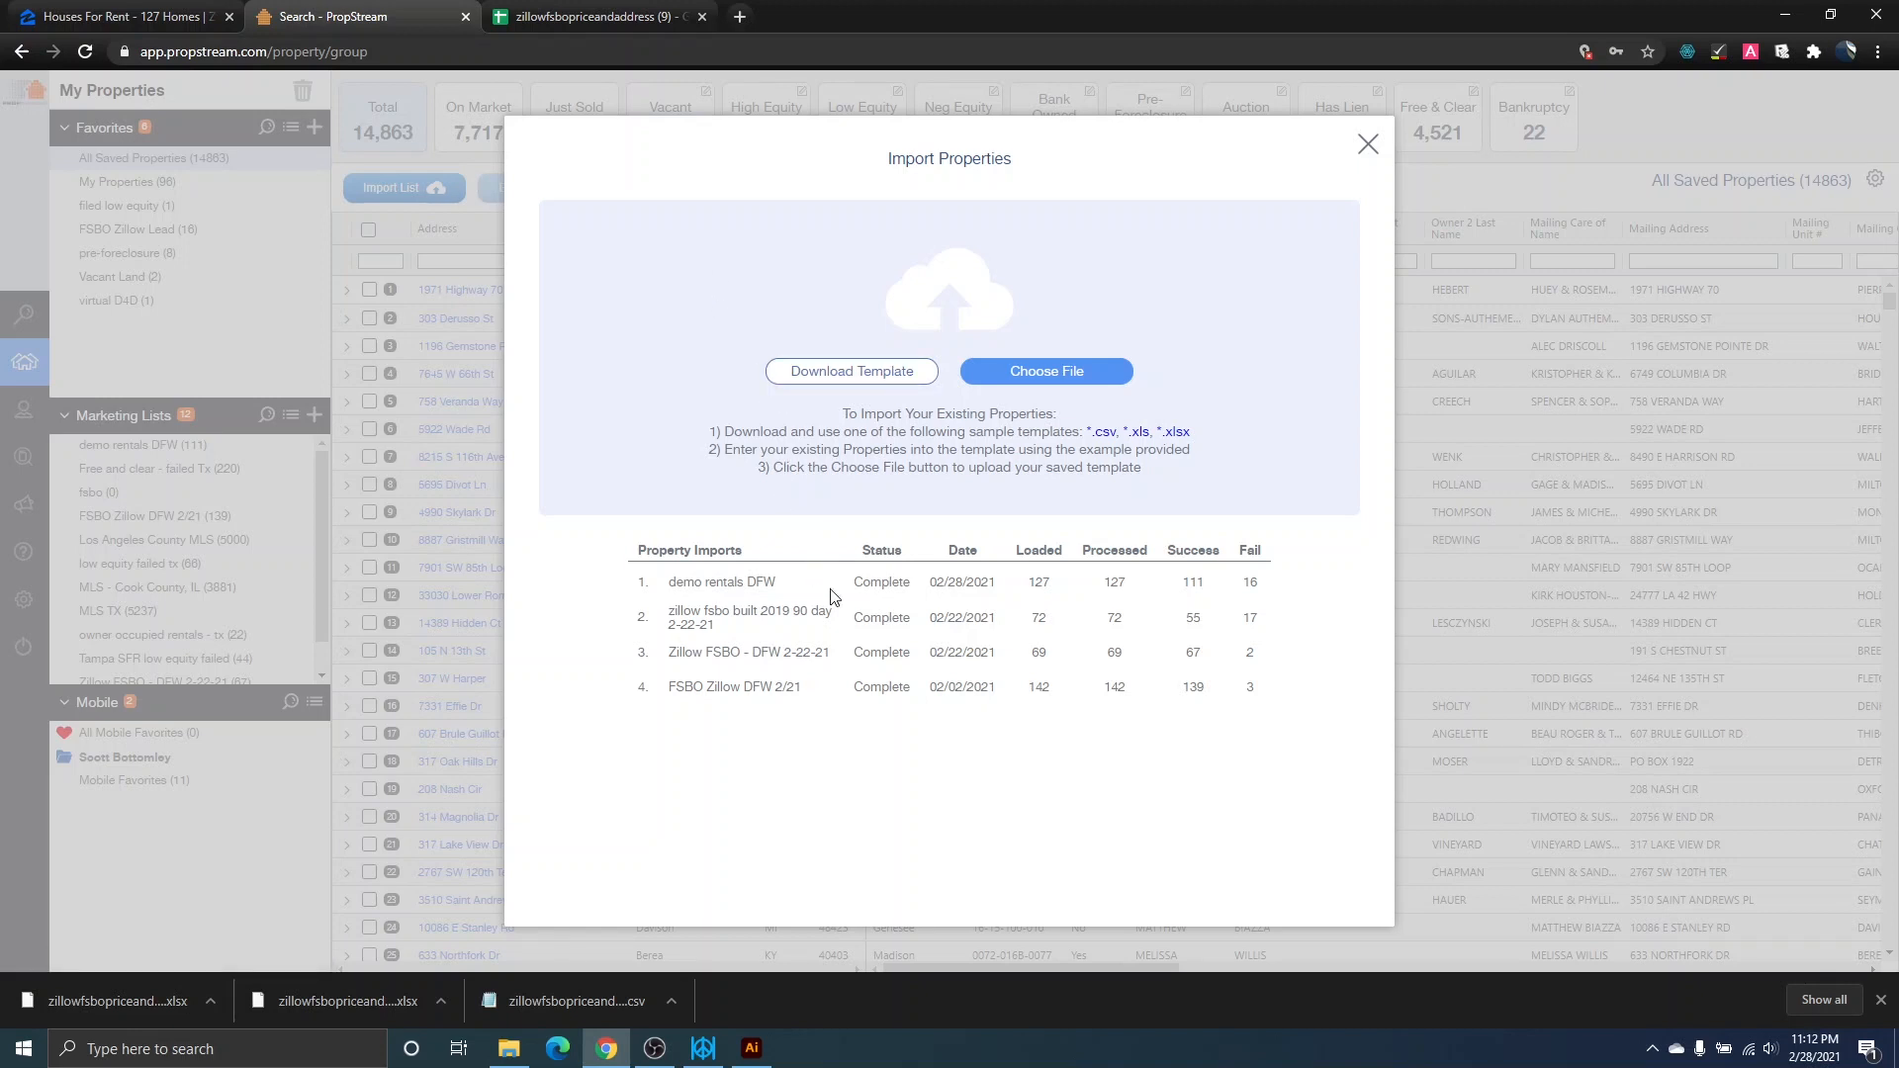
Close the property import window and open the demo rentals DFW marketing list.
mouse_move(744, 584)
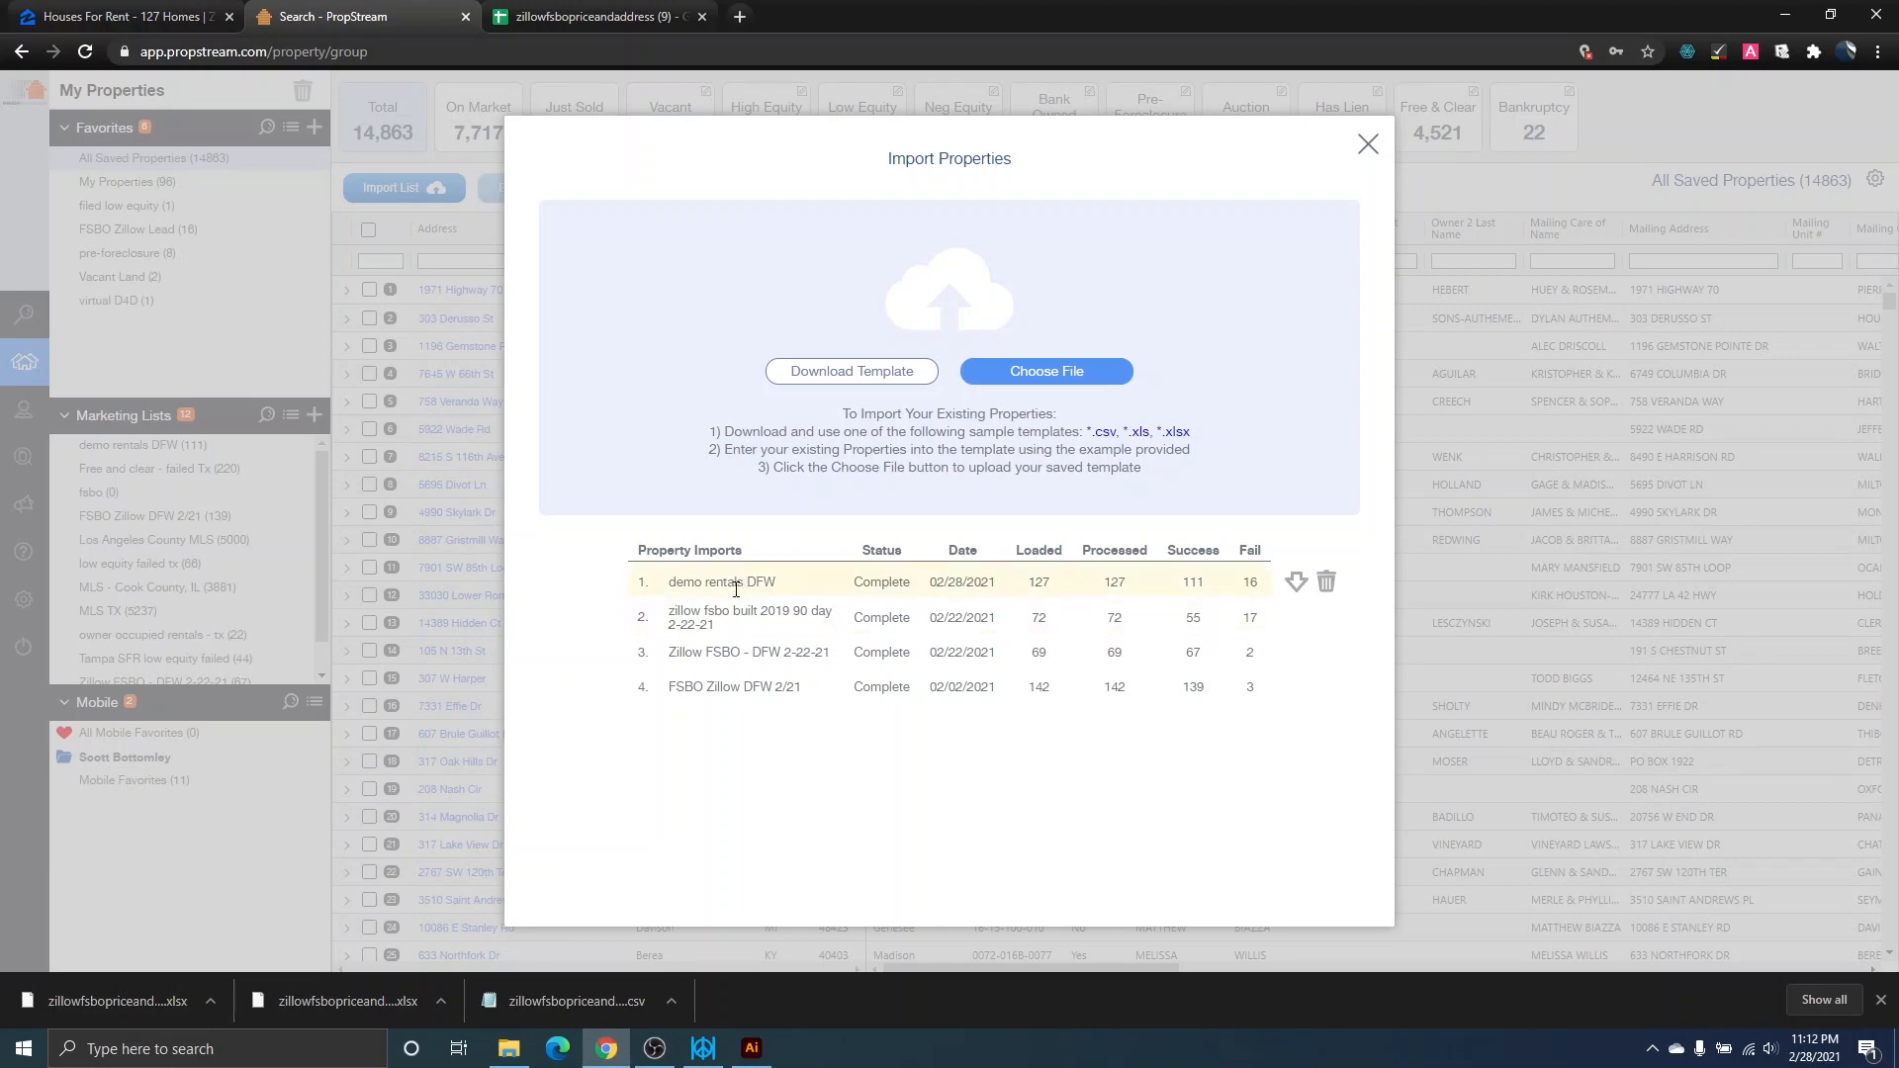
left_click(1367, 144)
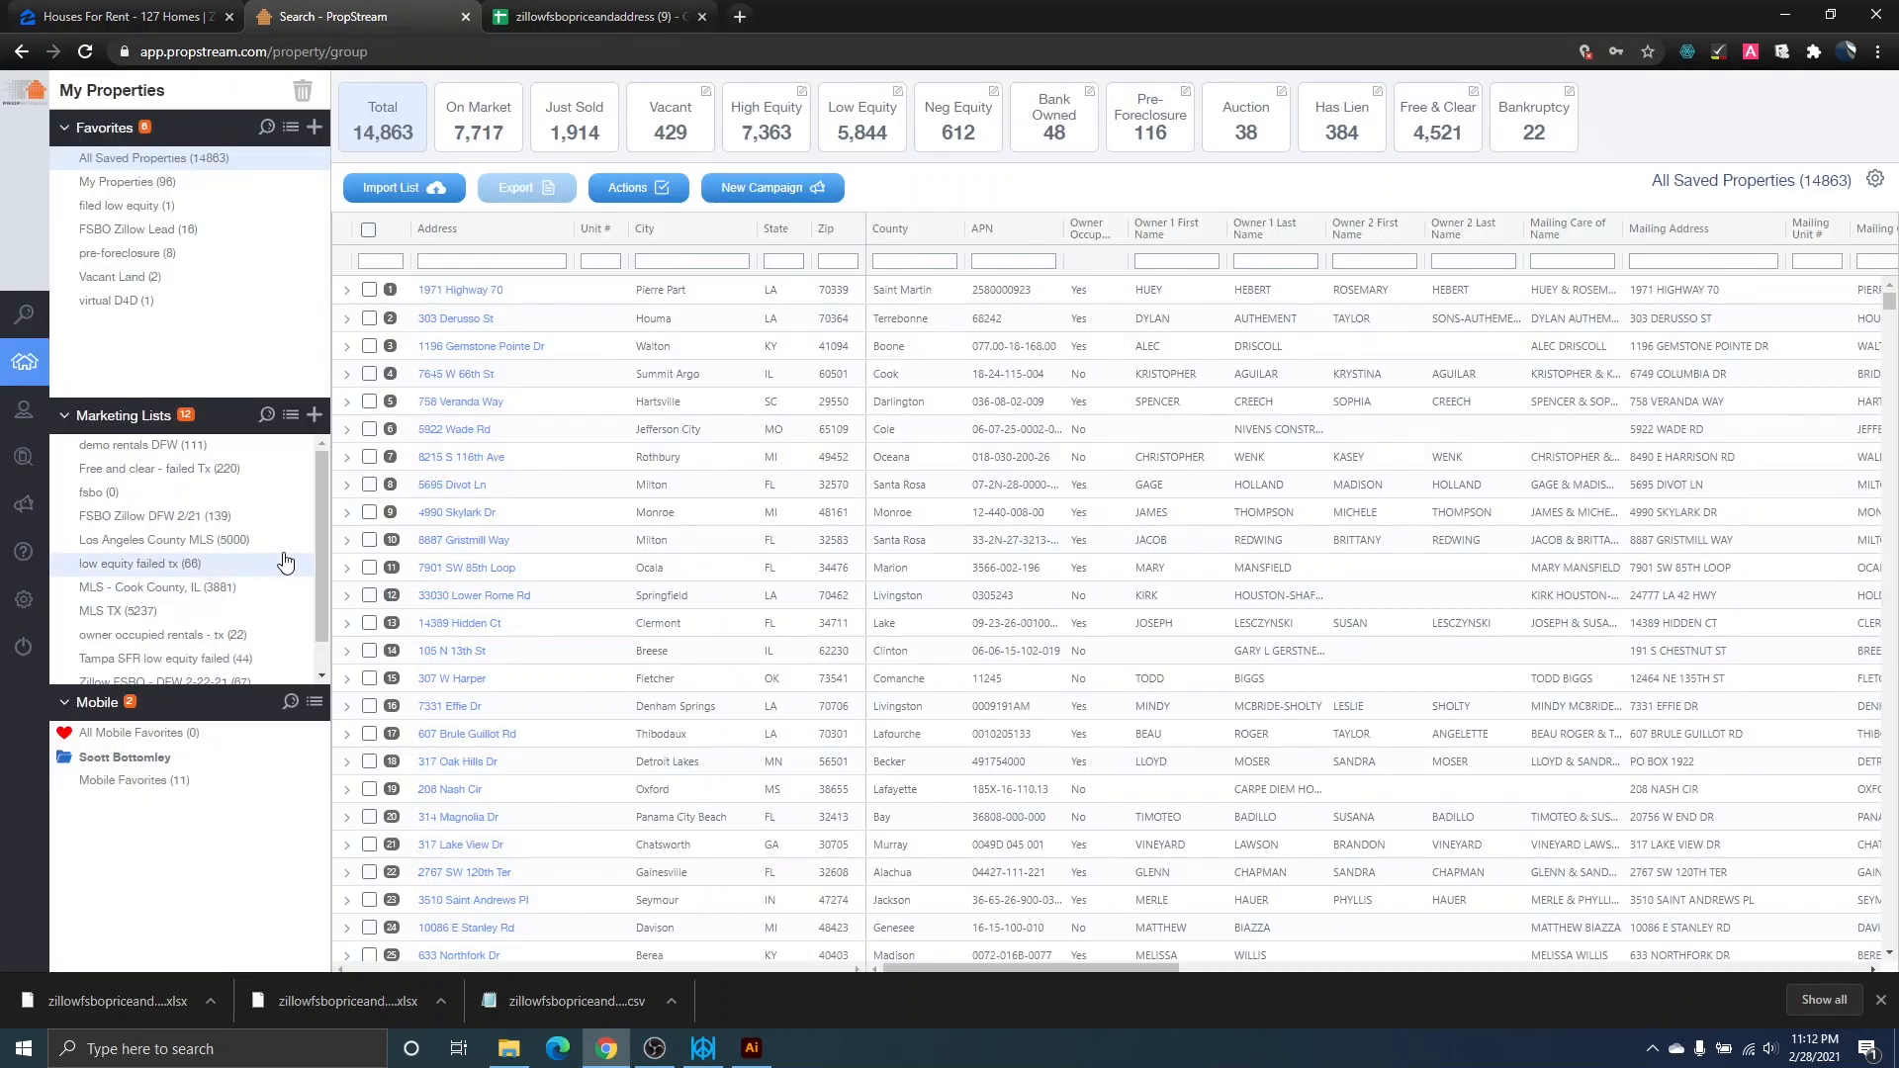
scroll(217, 574, "down", 1)
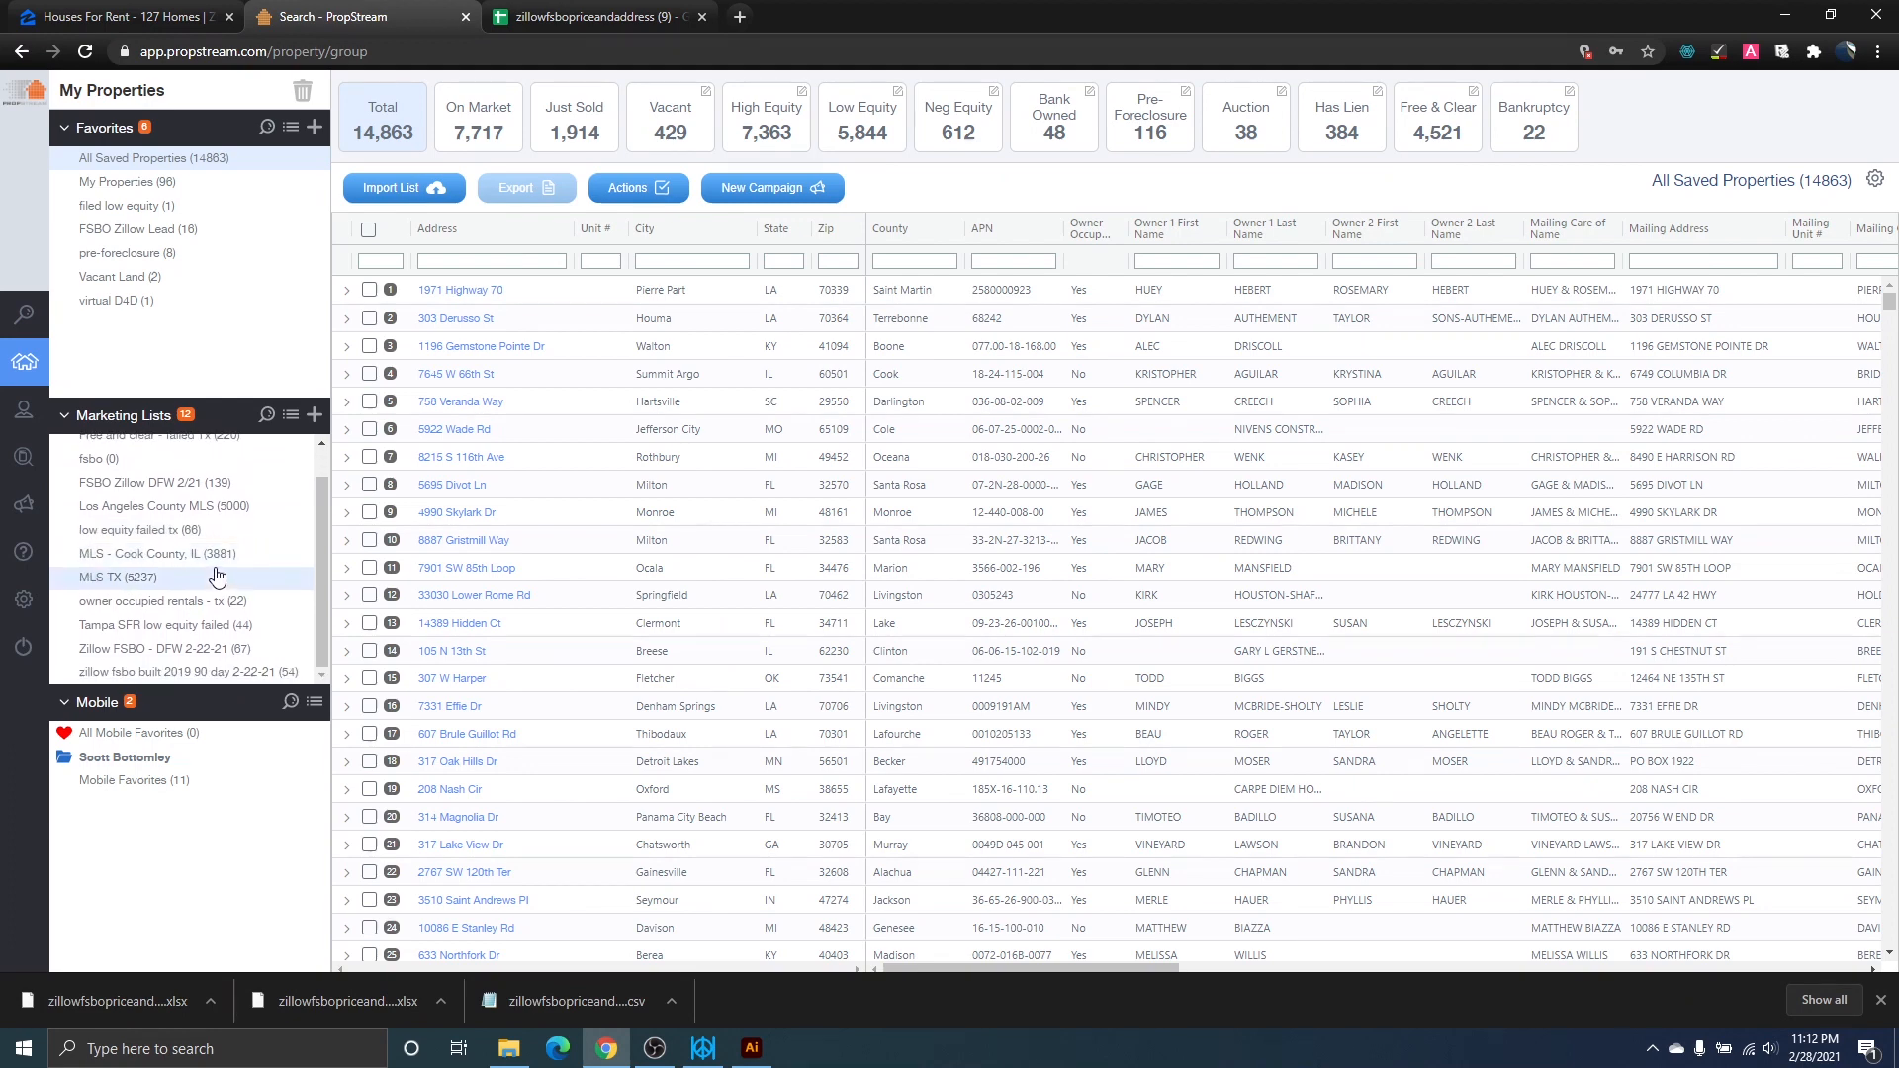
scroll(198, 589, "up", 1)
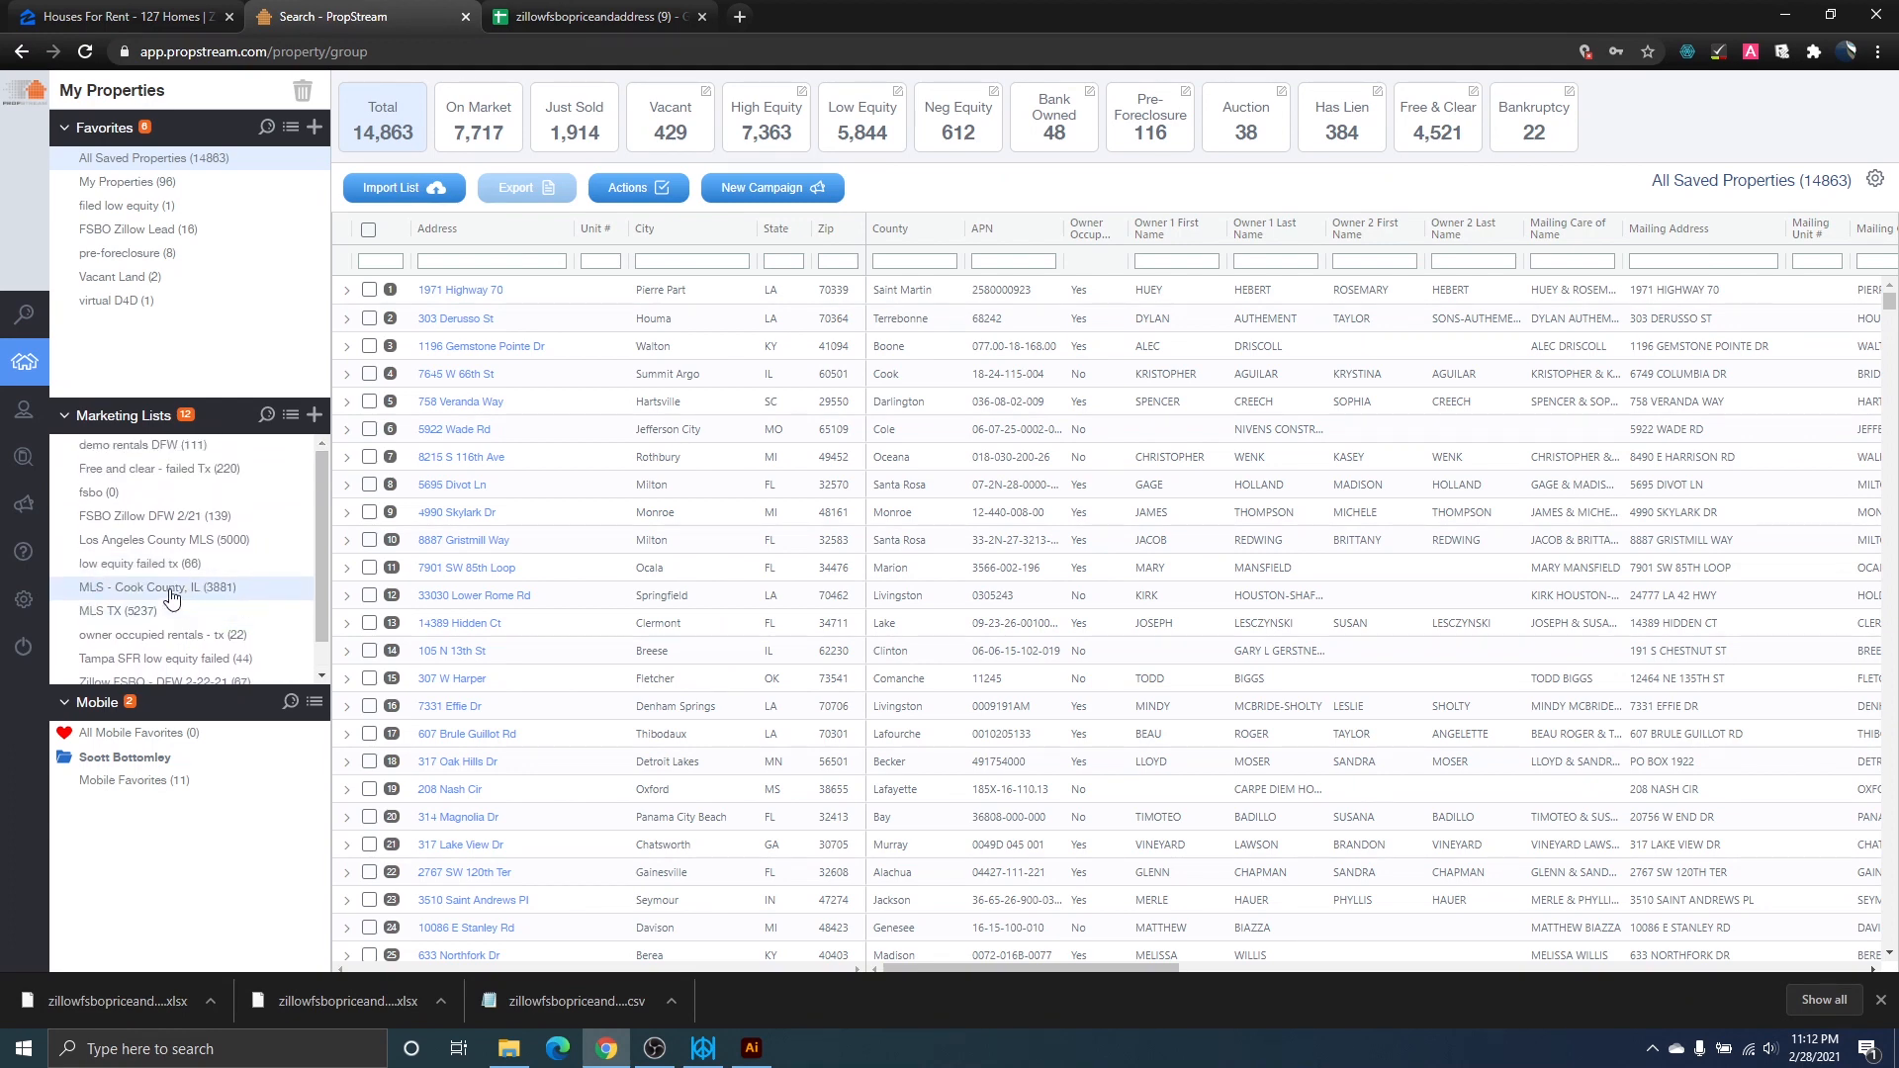
left_click(149, 447)
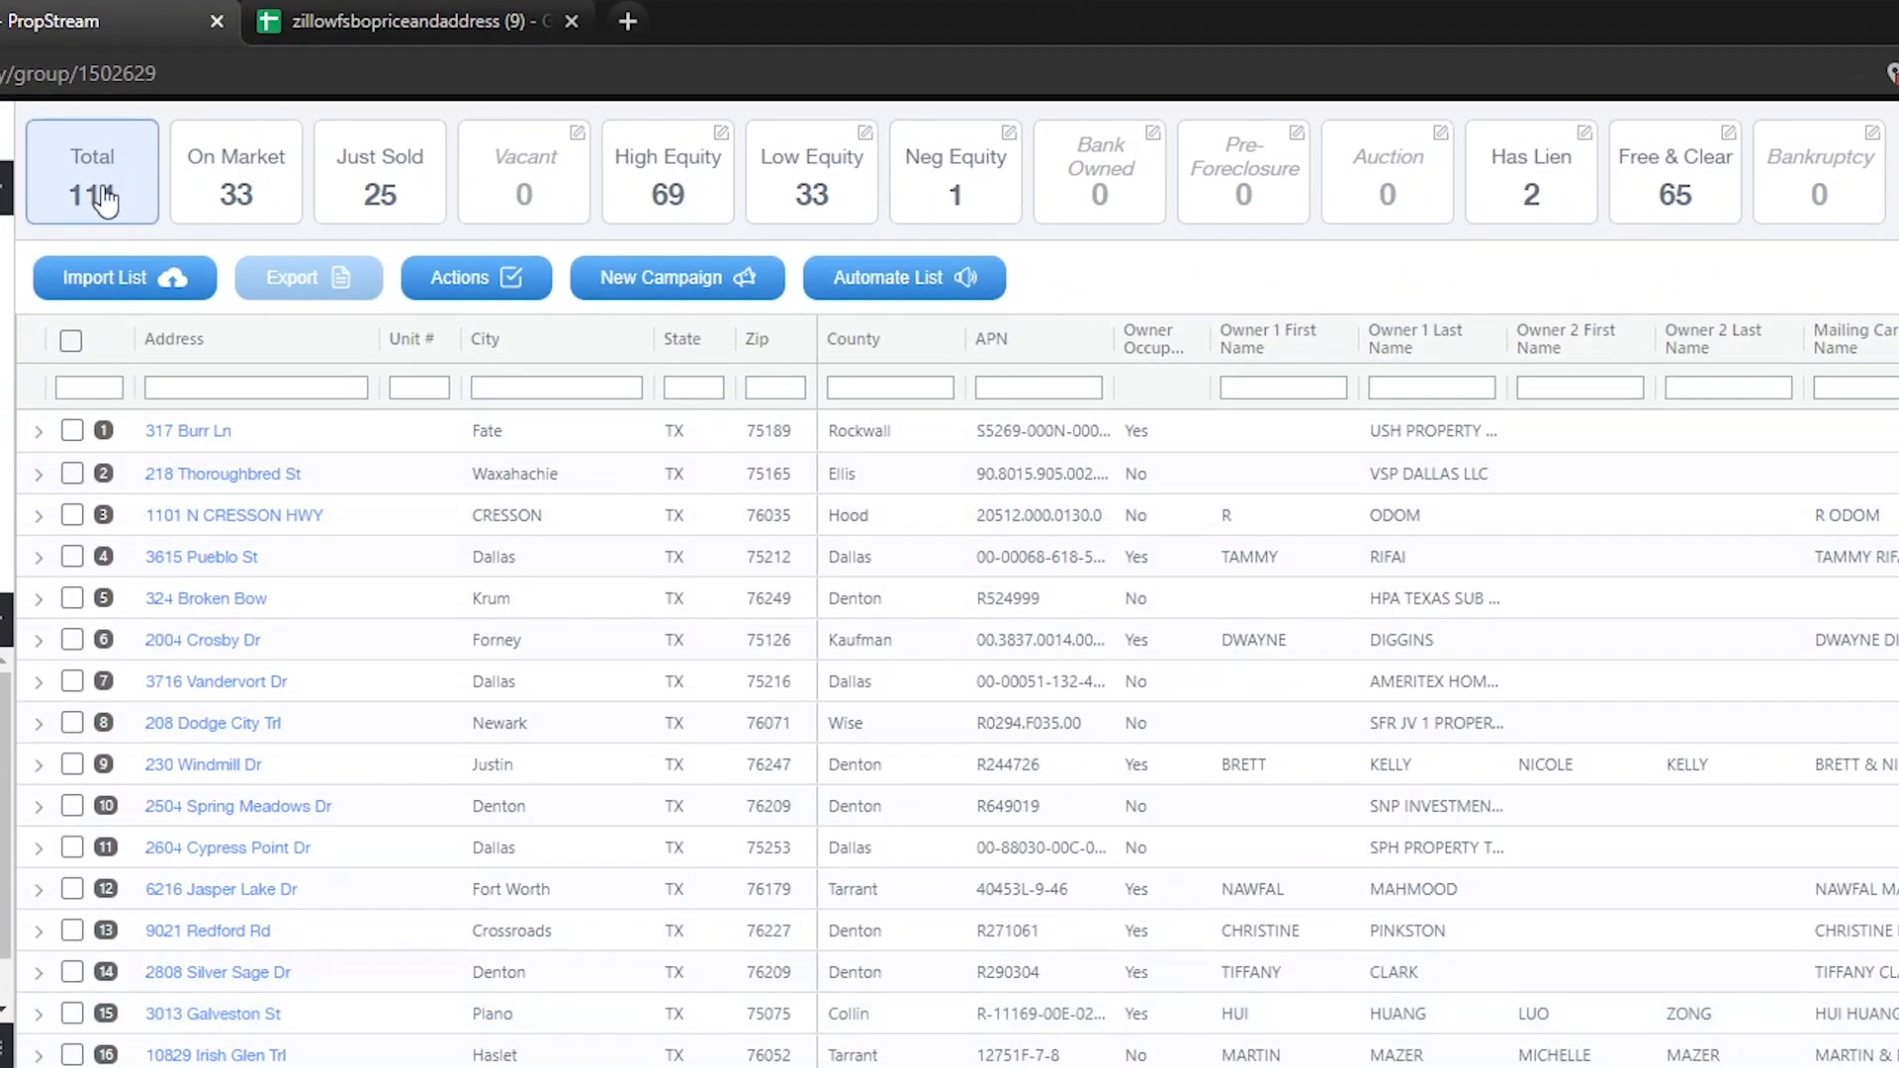
Show only the list's On Market properties and sort them by MLS Amount in descending order.
left_click(277, 211)
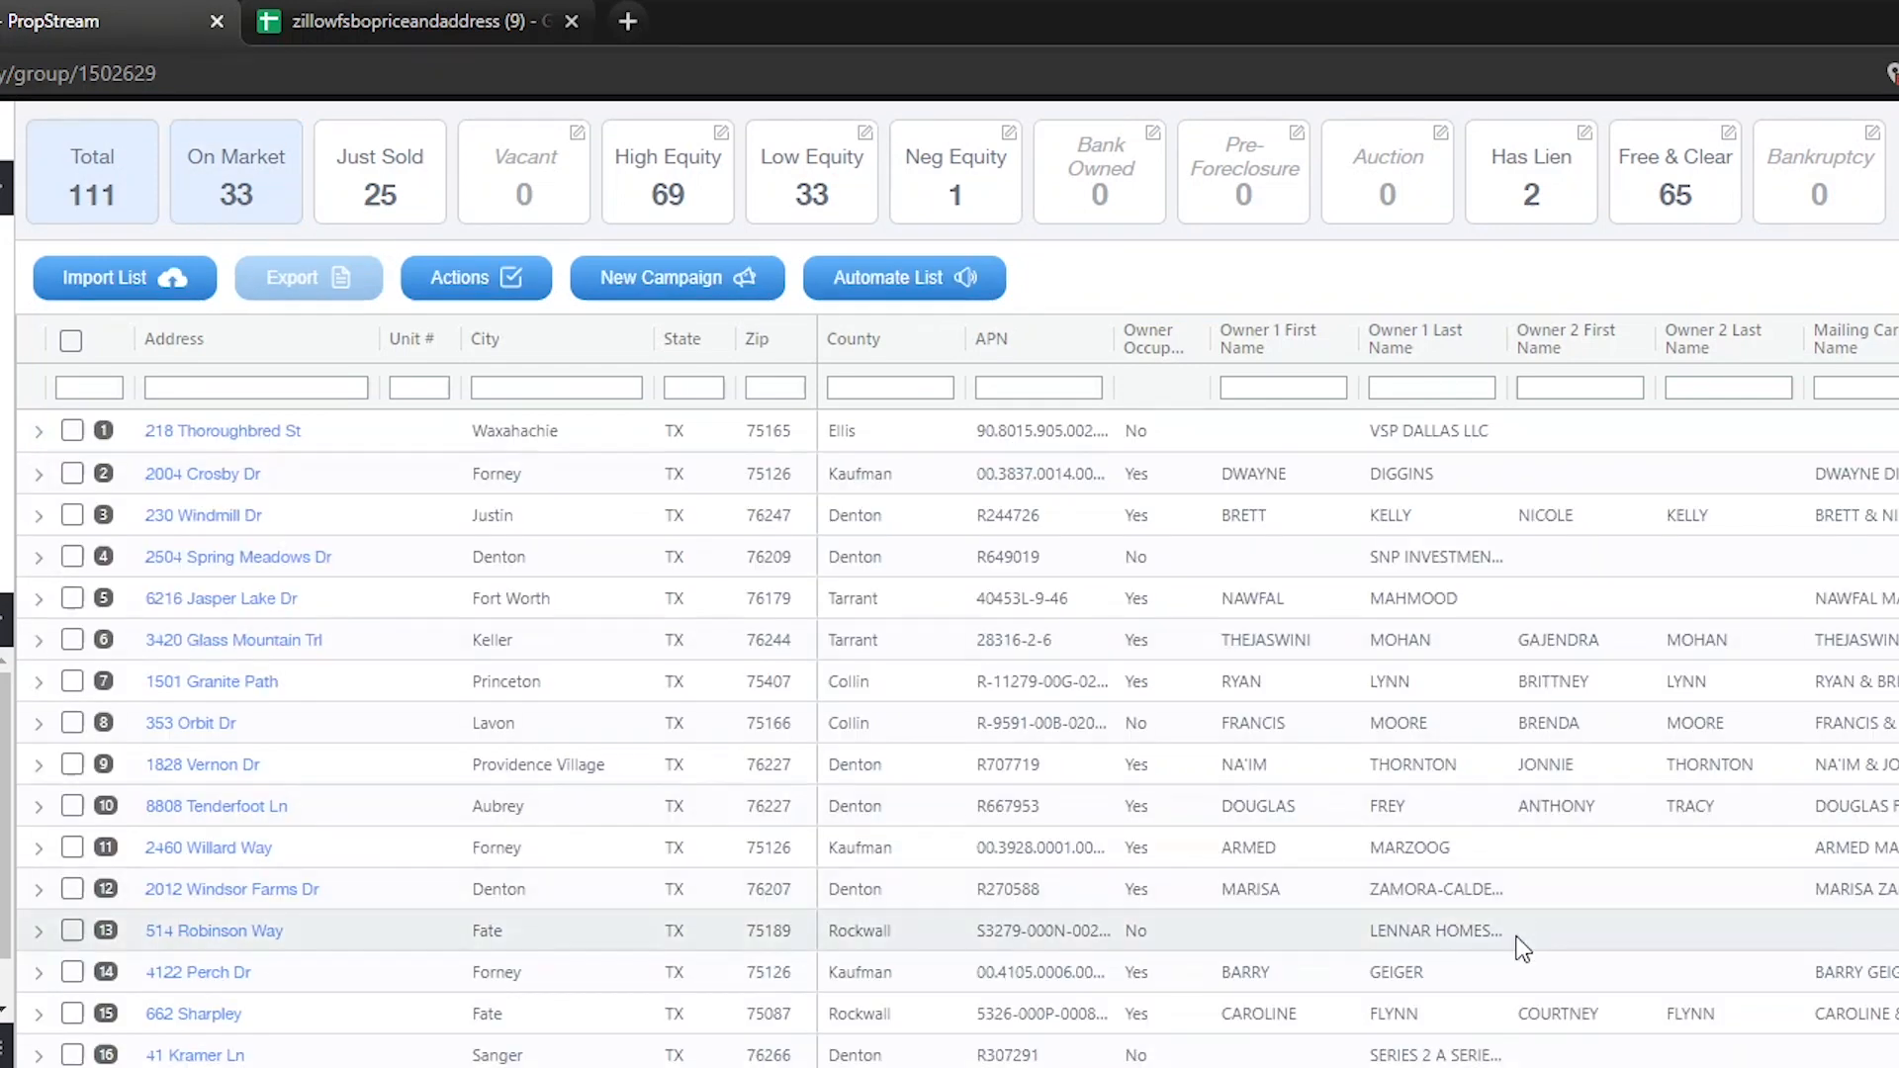
left_click_drag(1479, 1067, 1869, 1067)
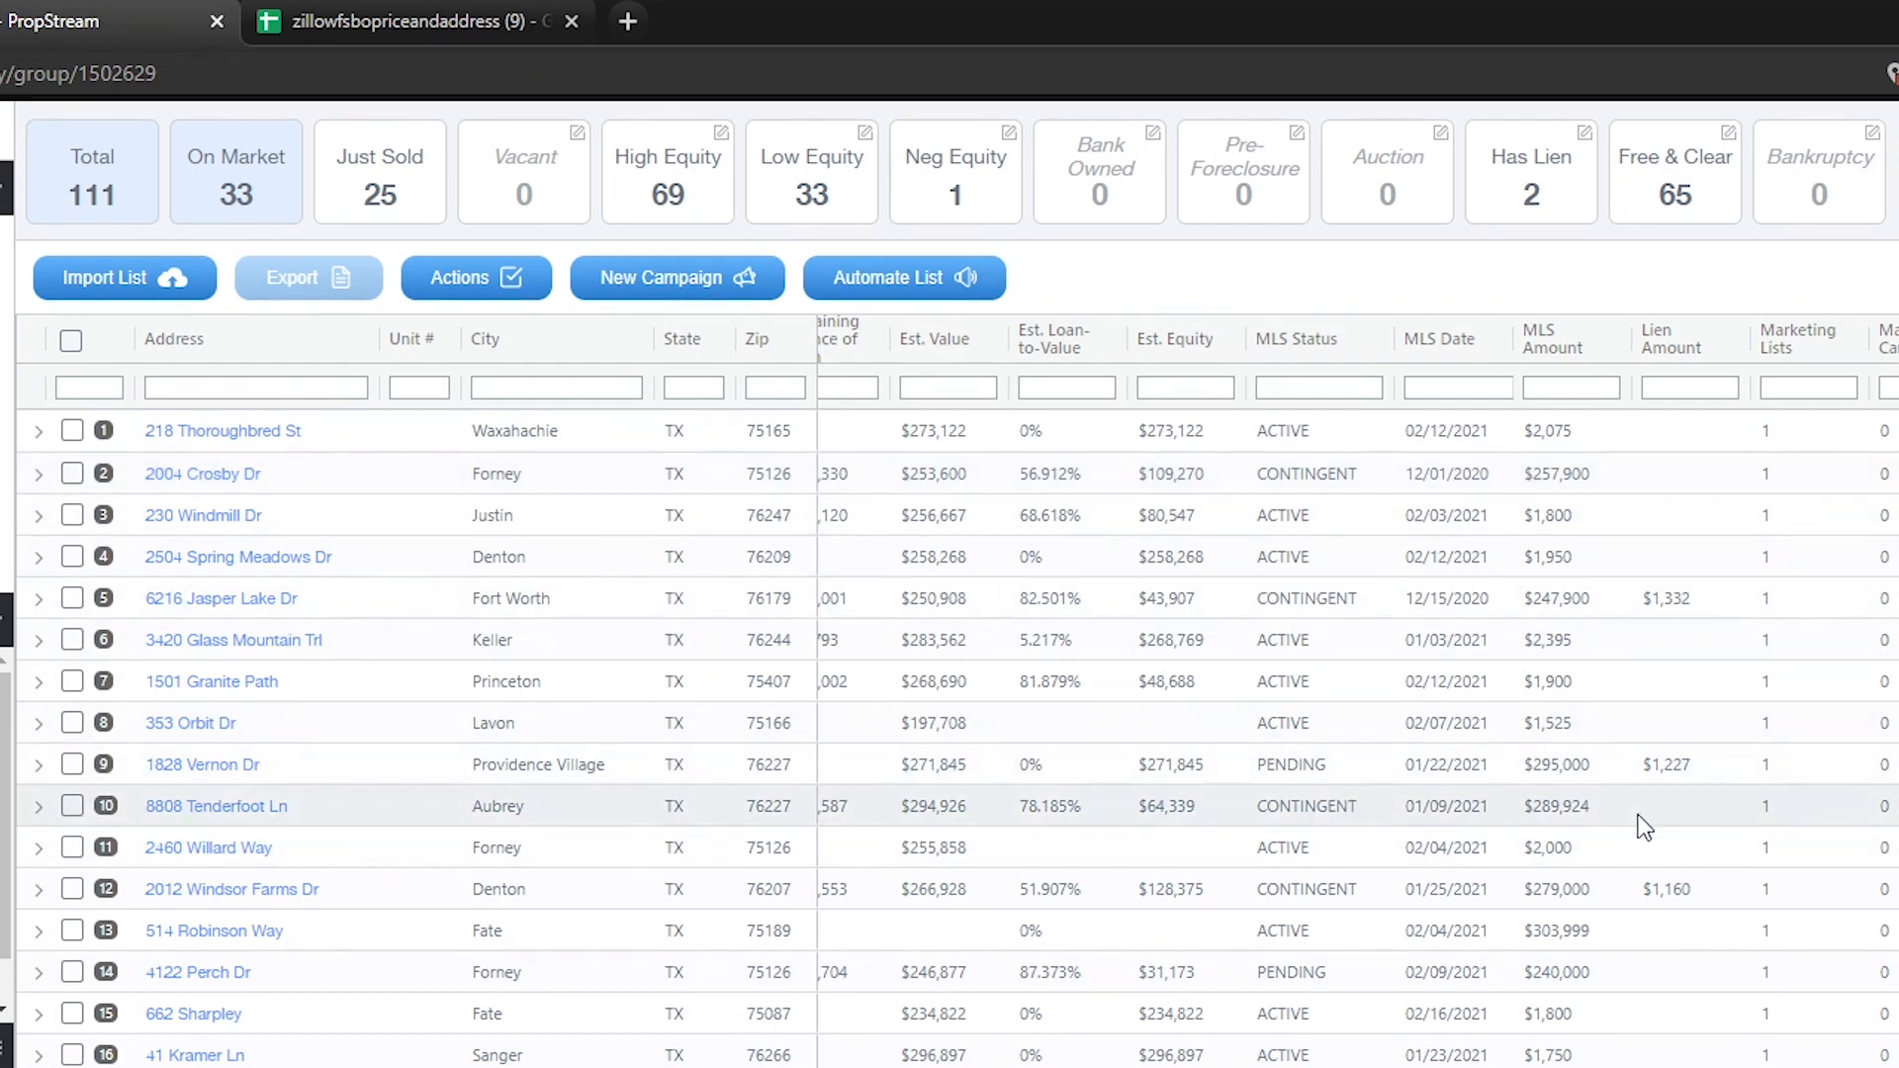
scroll(1622, 850, "down", 3)
scroll(1597, 950, "up", 1)
scroll(1583, 841, "up", 2)
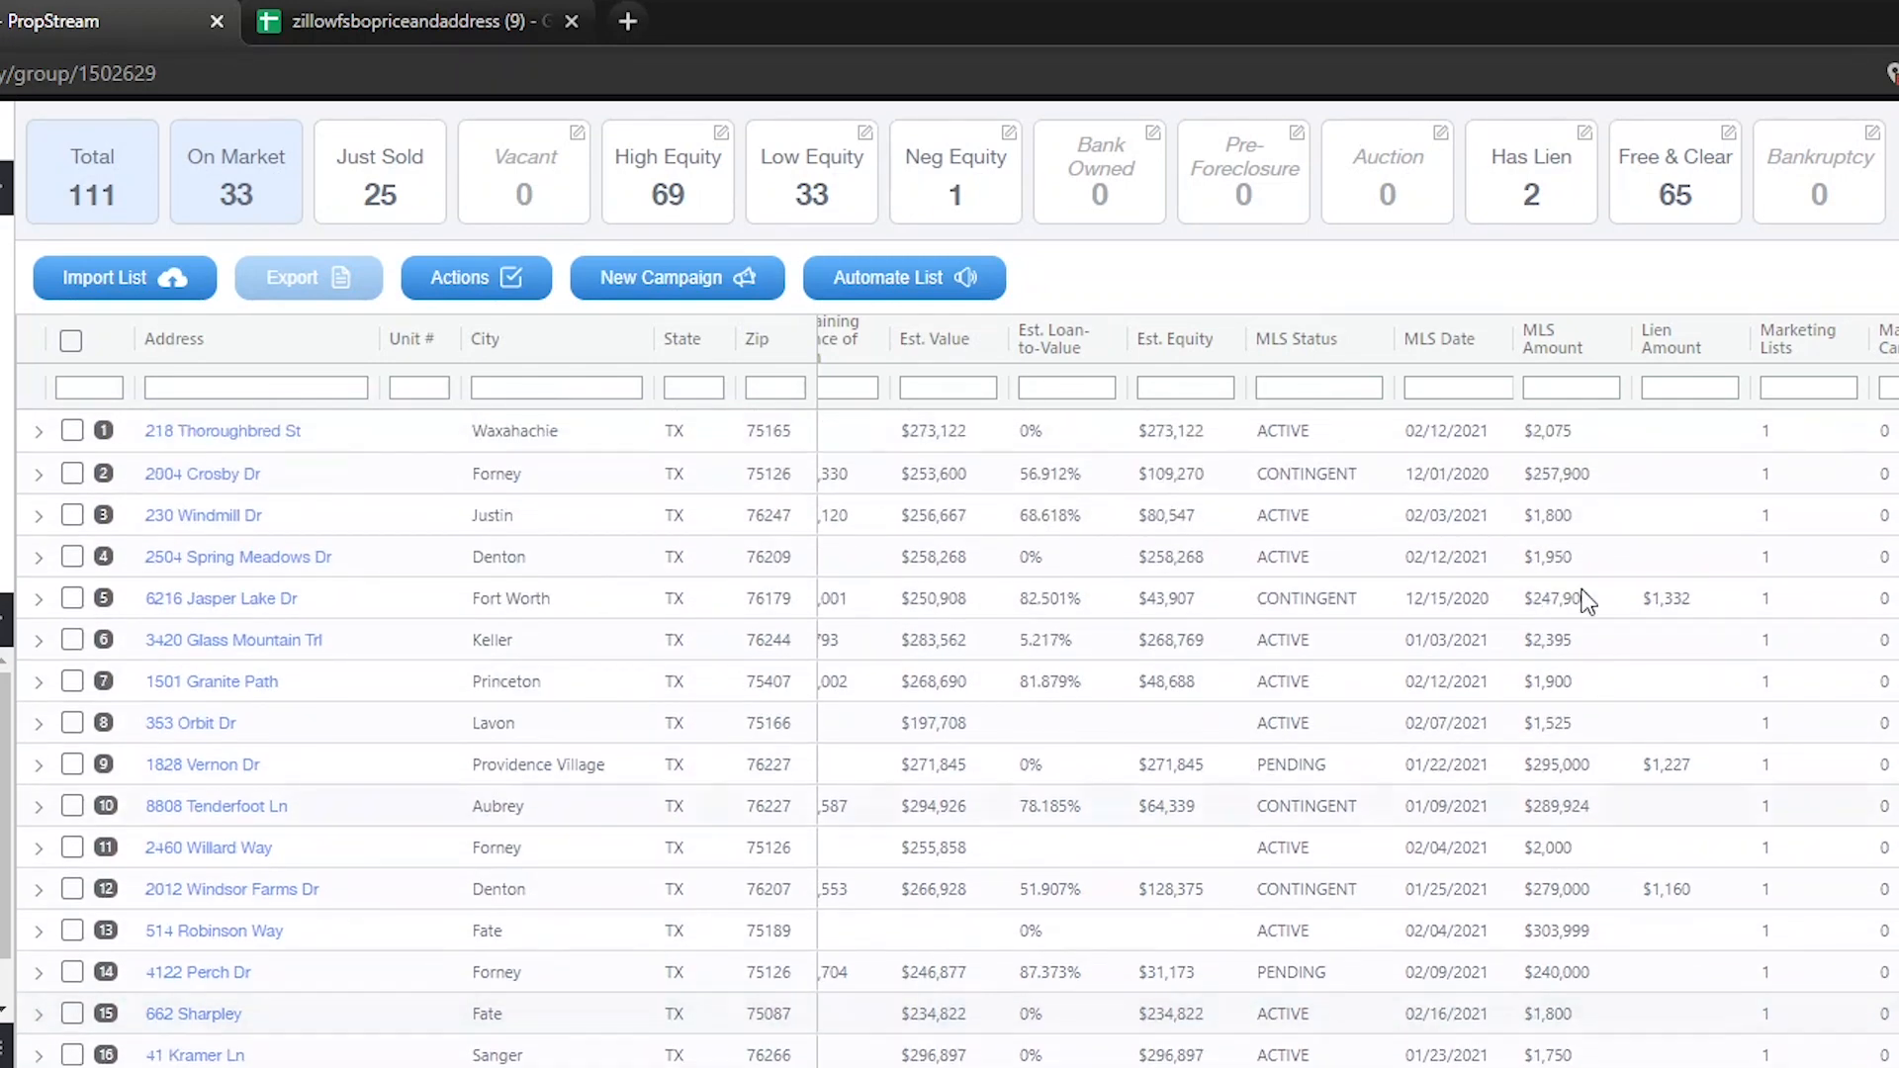
left_click(1574, 346)
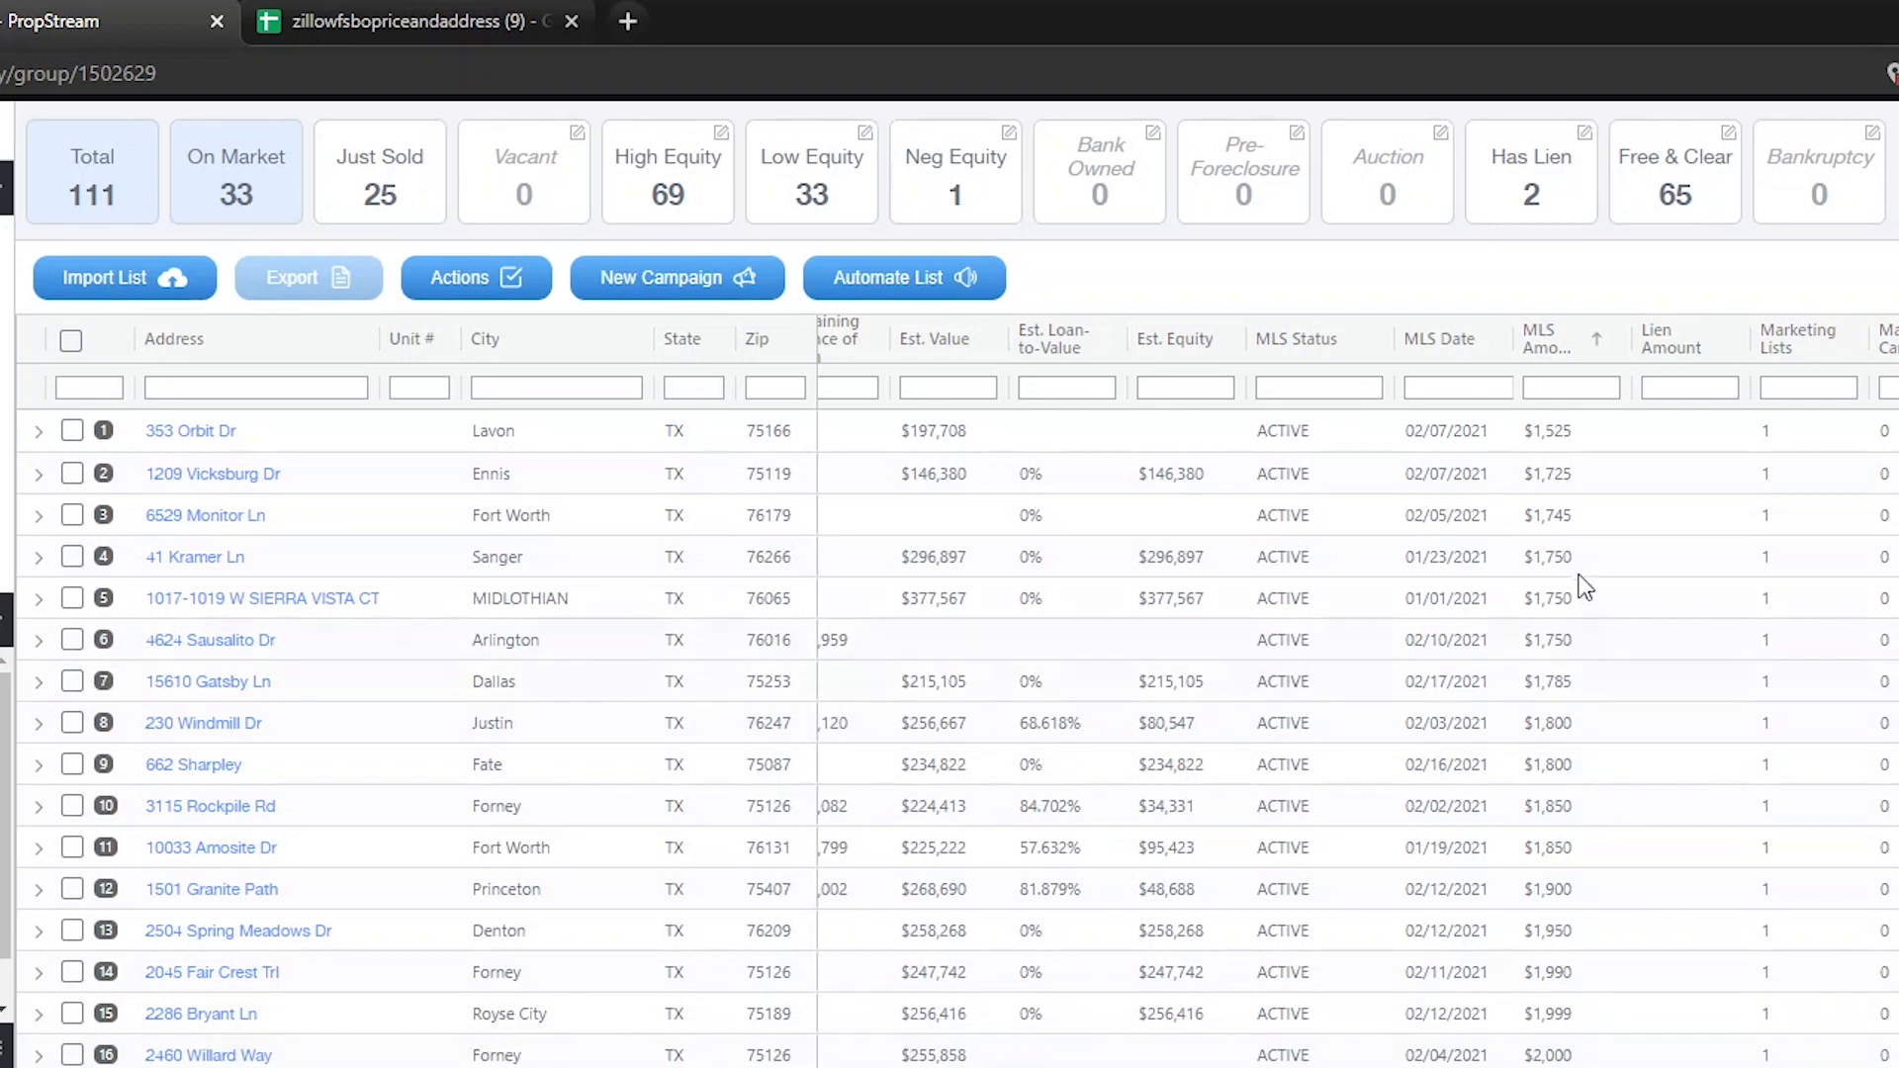
left_click(1556, 354)
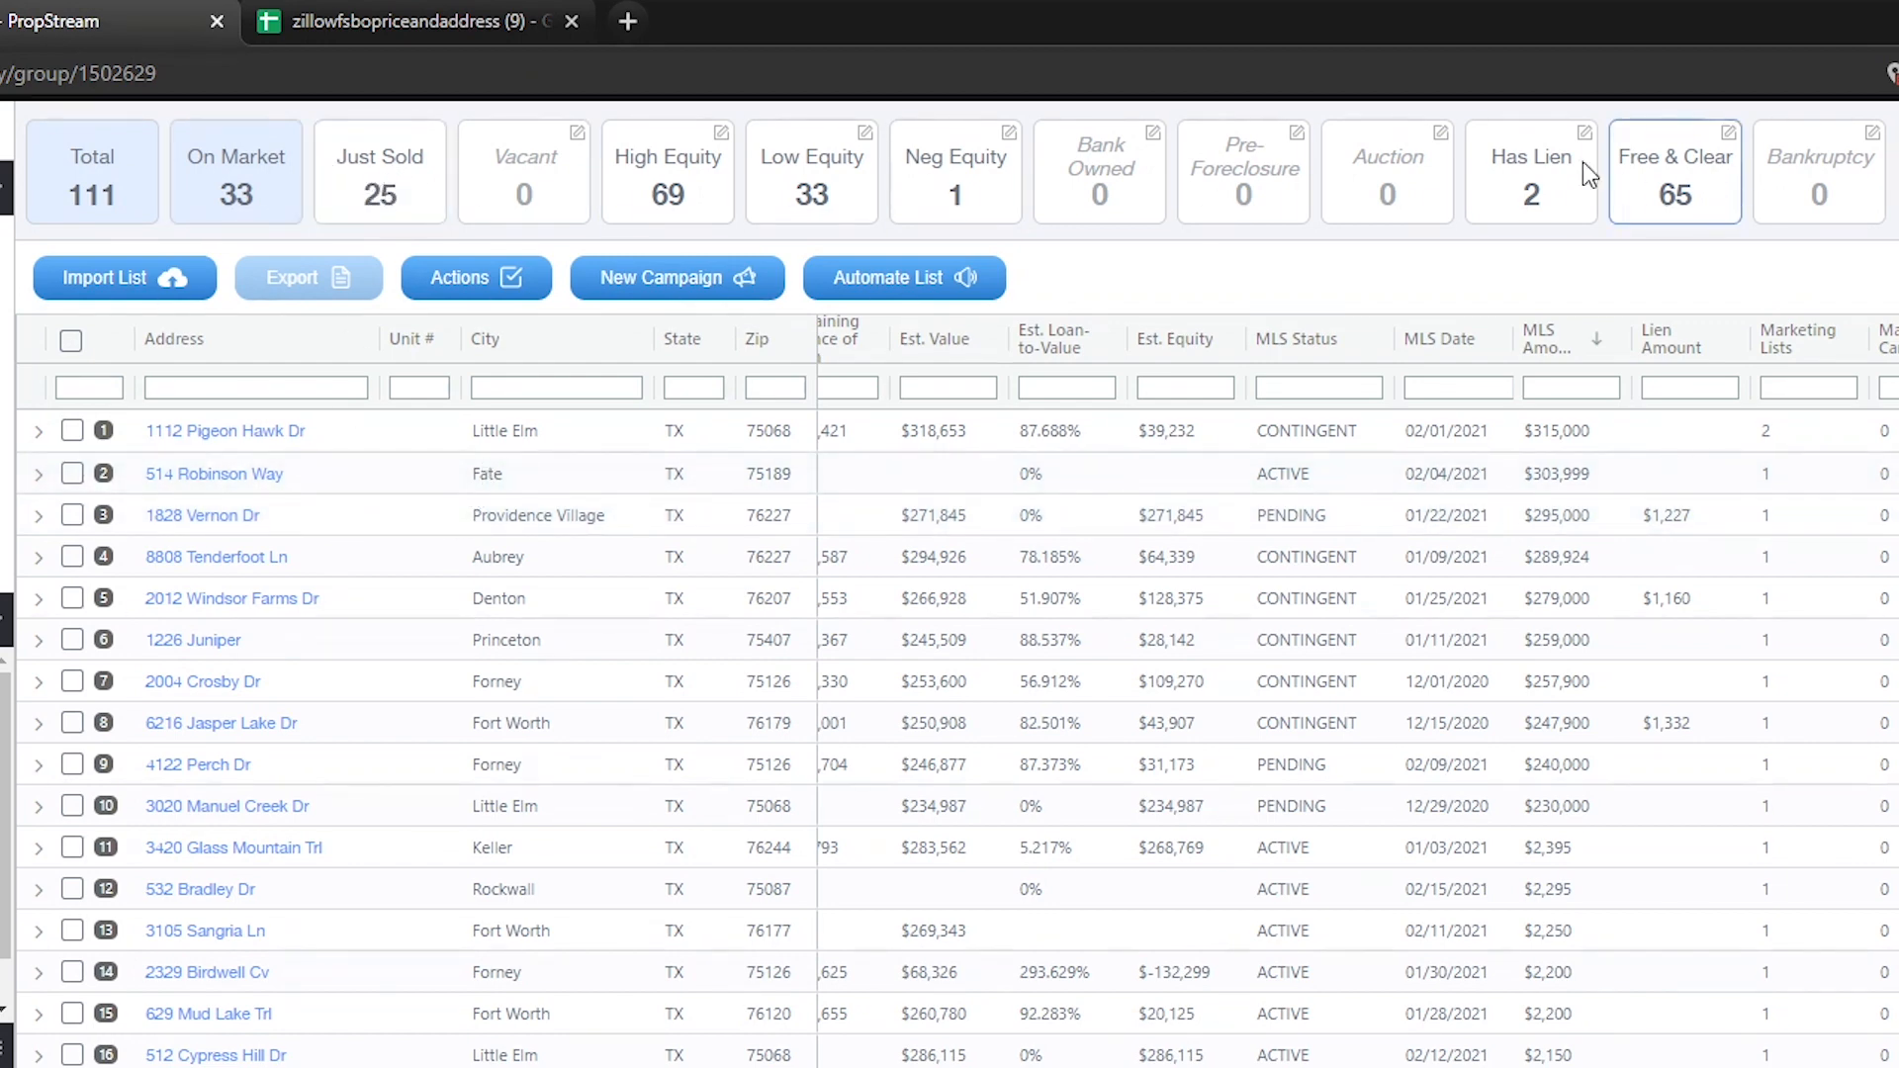
Review the list's High Equity, Free & Clear, Has Lien and Neg Equity properties in turn.
left_click(686, 194)
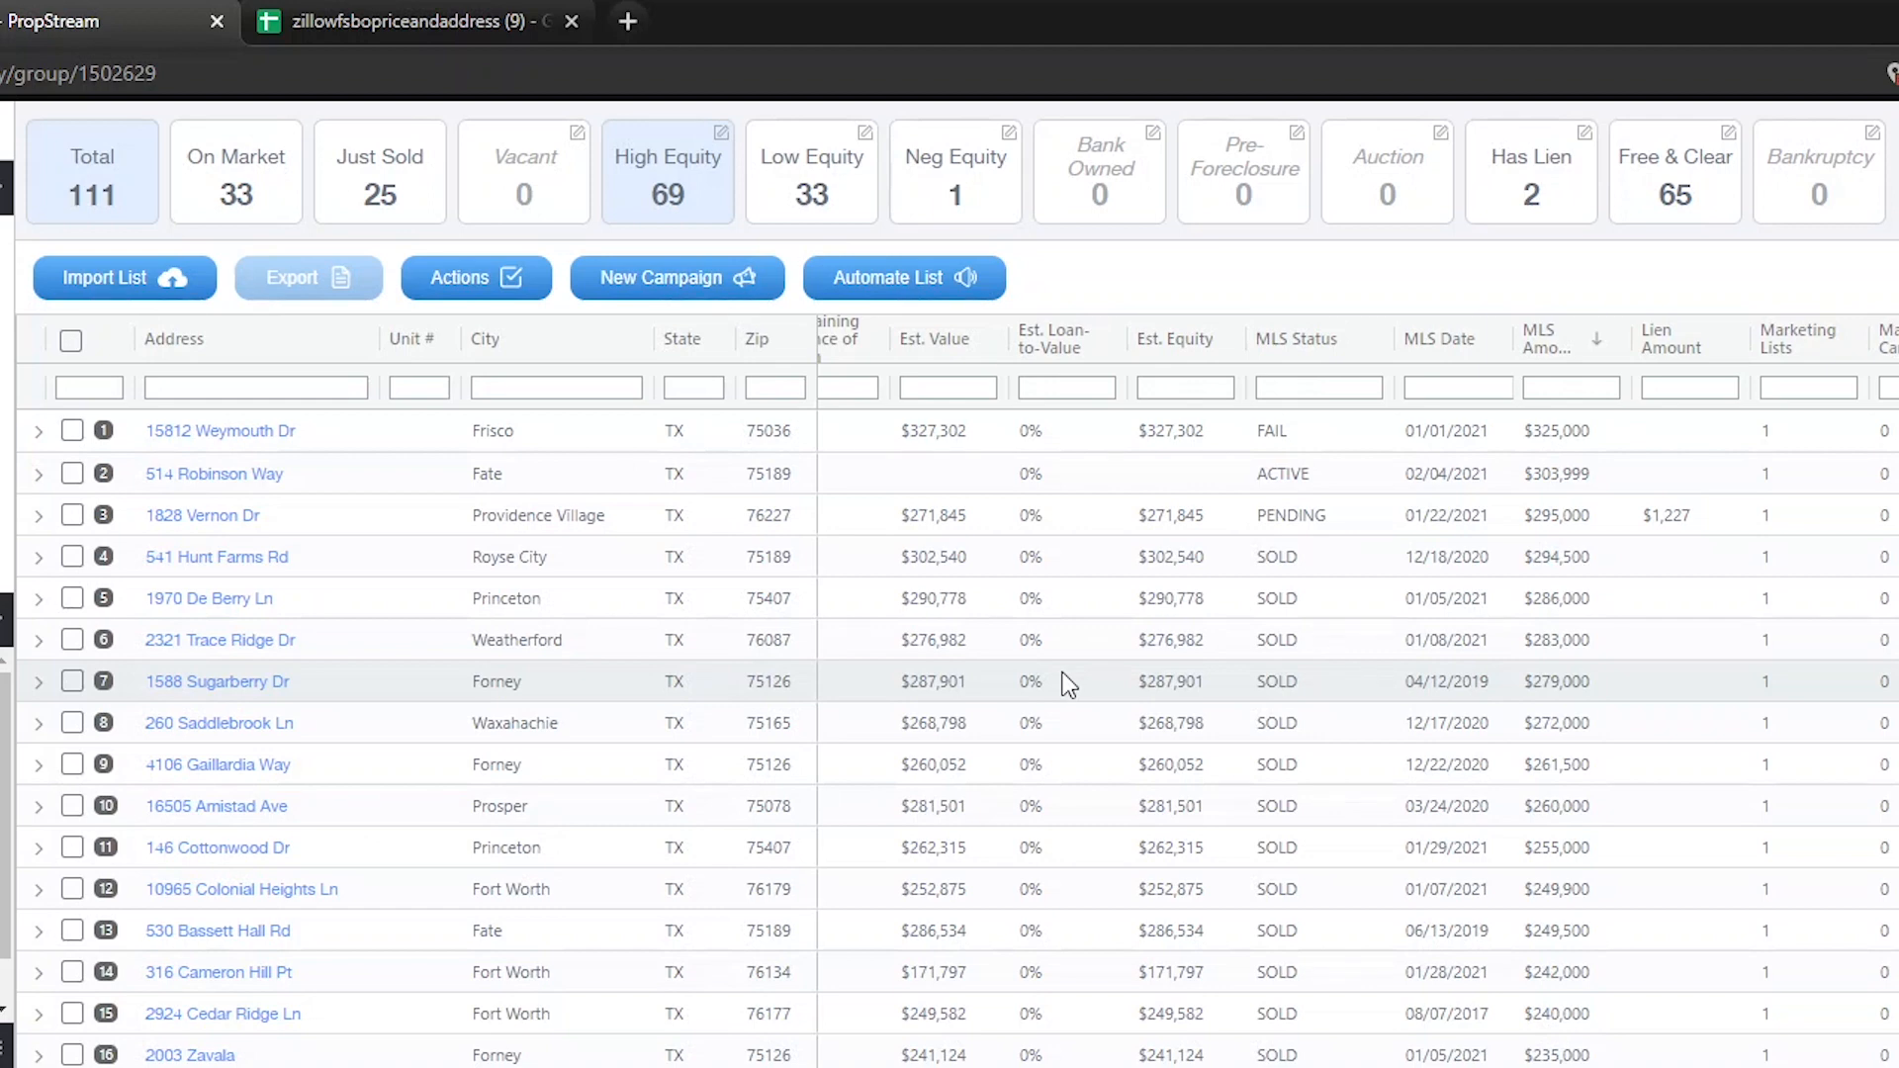
left_click(1660, 204)
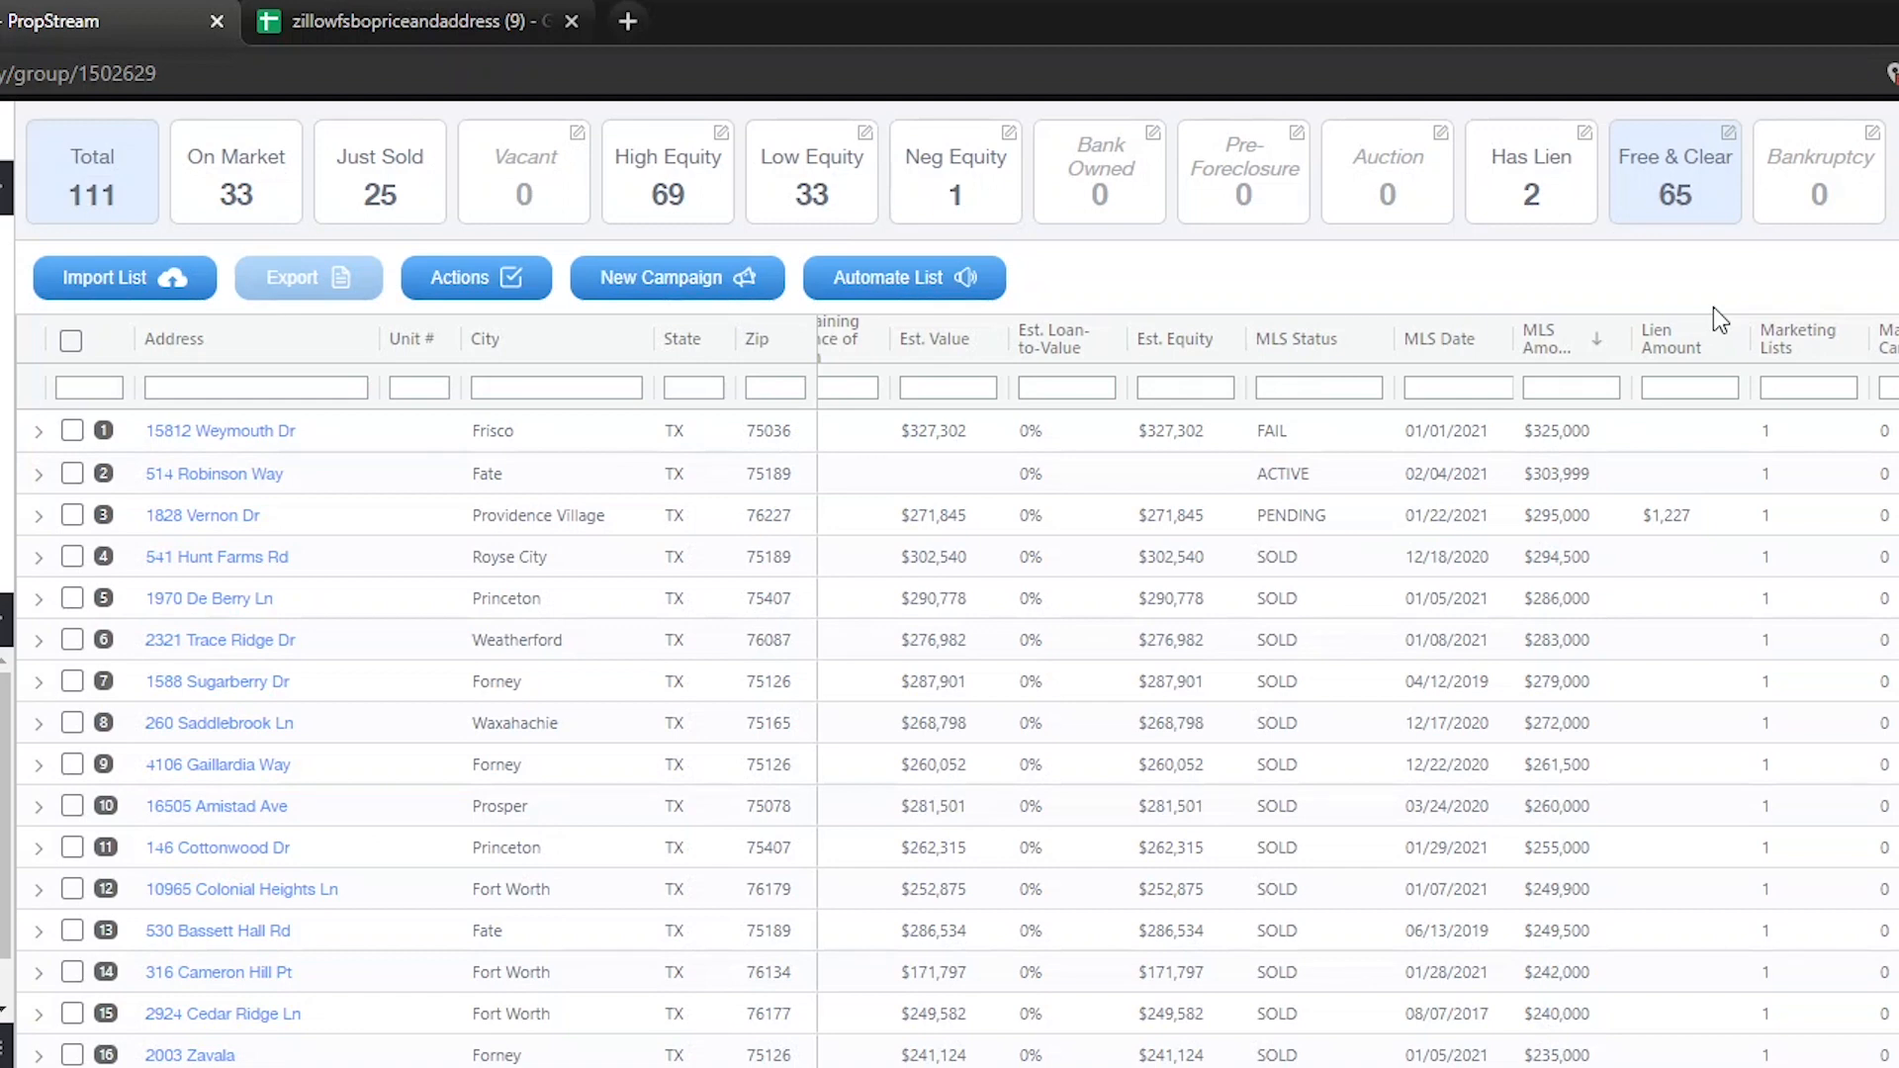
left_click(1542, 200)
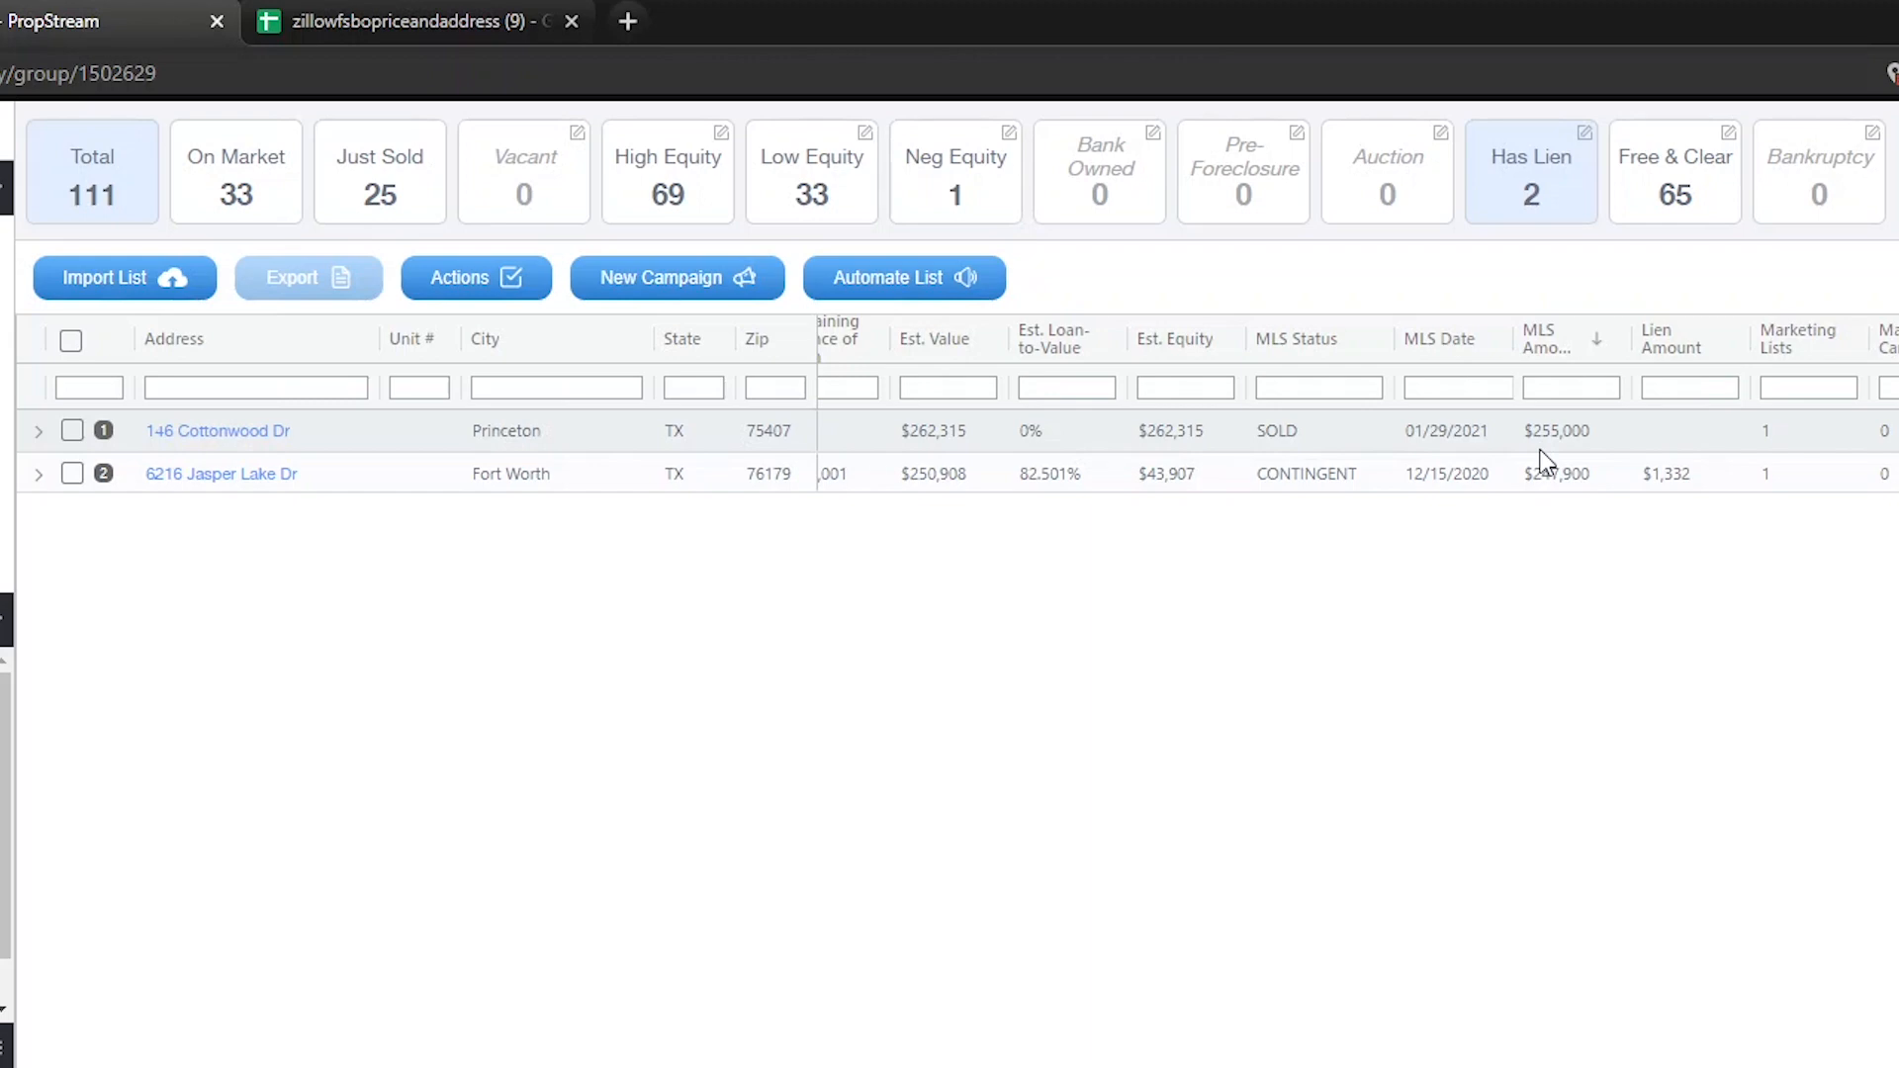
left_click(966, 190)
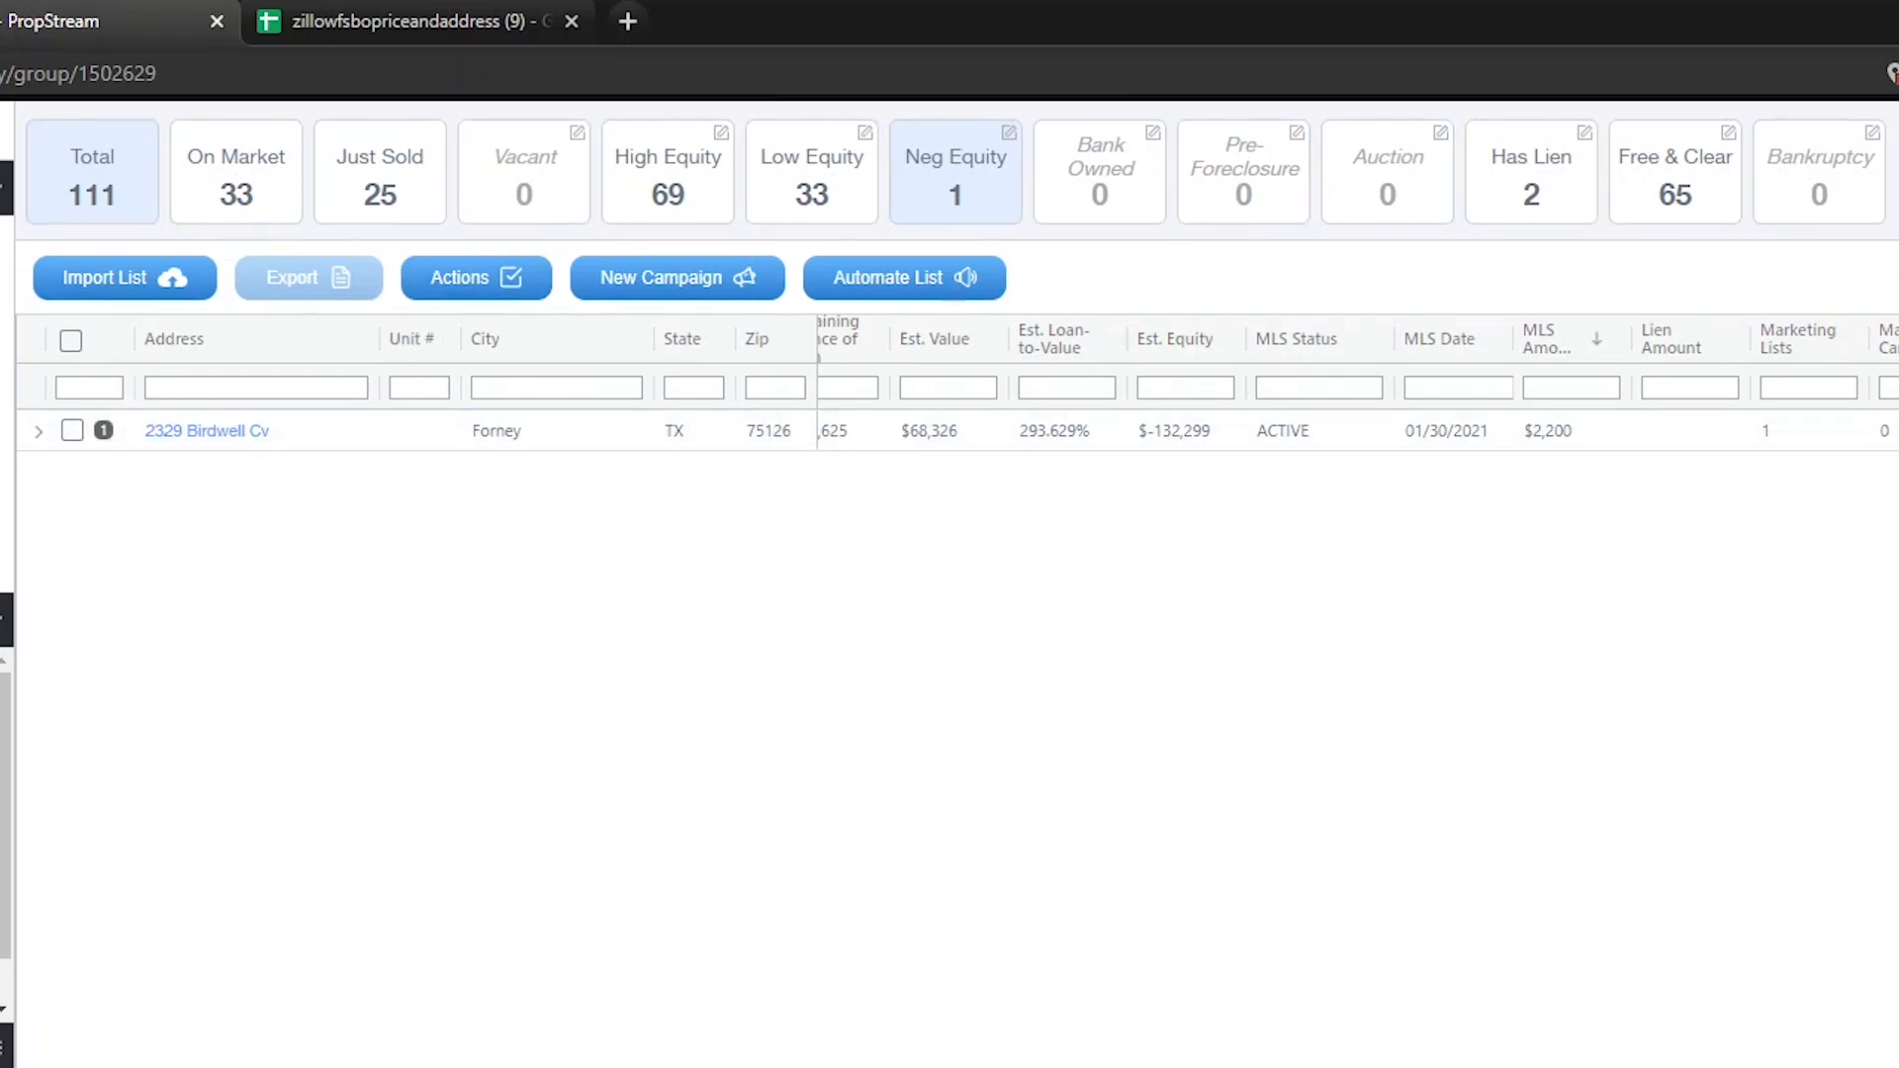
Show all properties in the list and filter them by the MLS Status "fail".
left_click(106, 170)
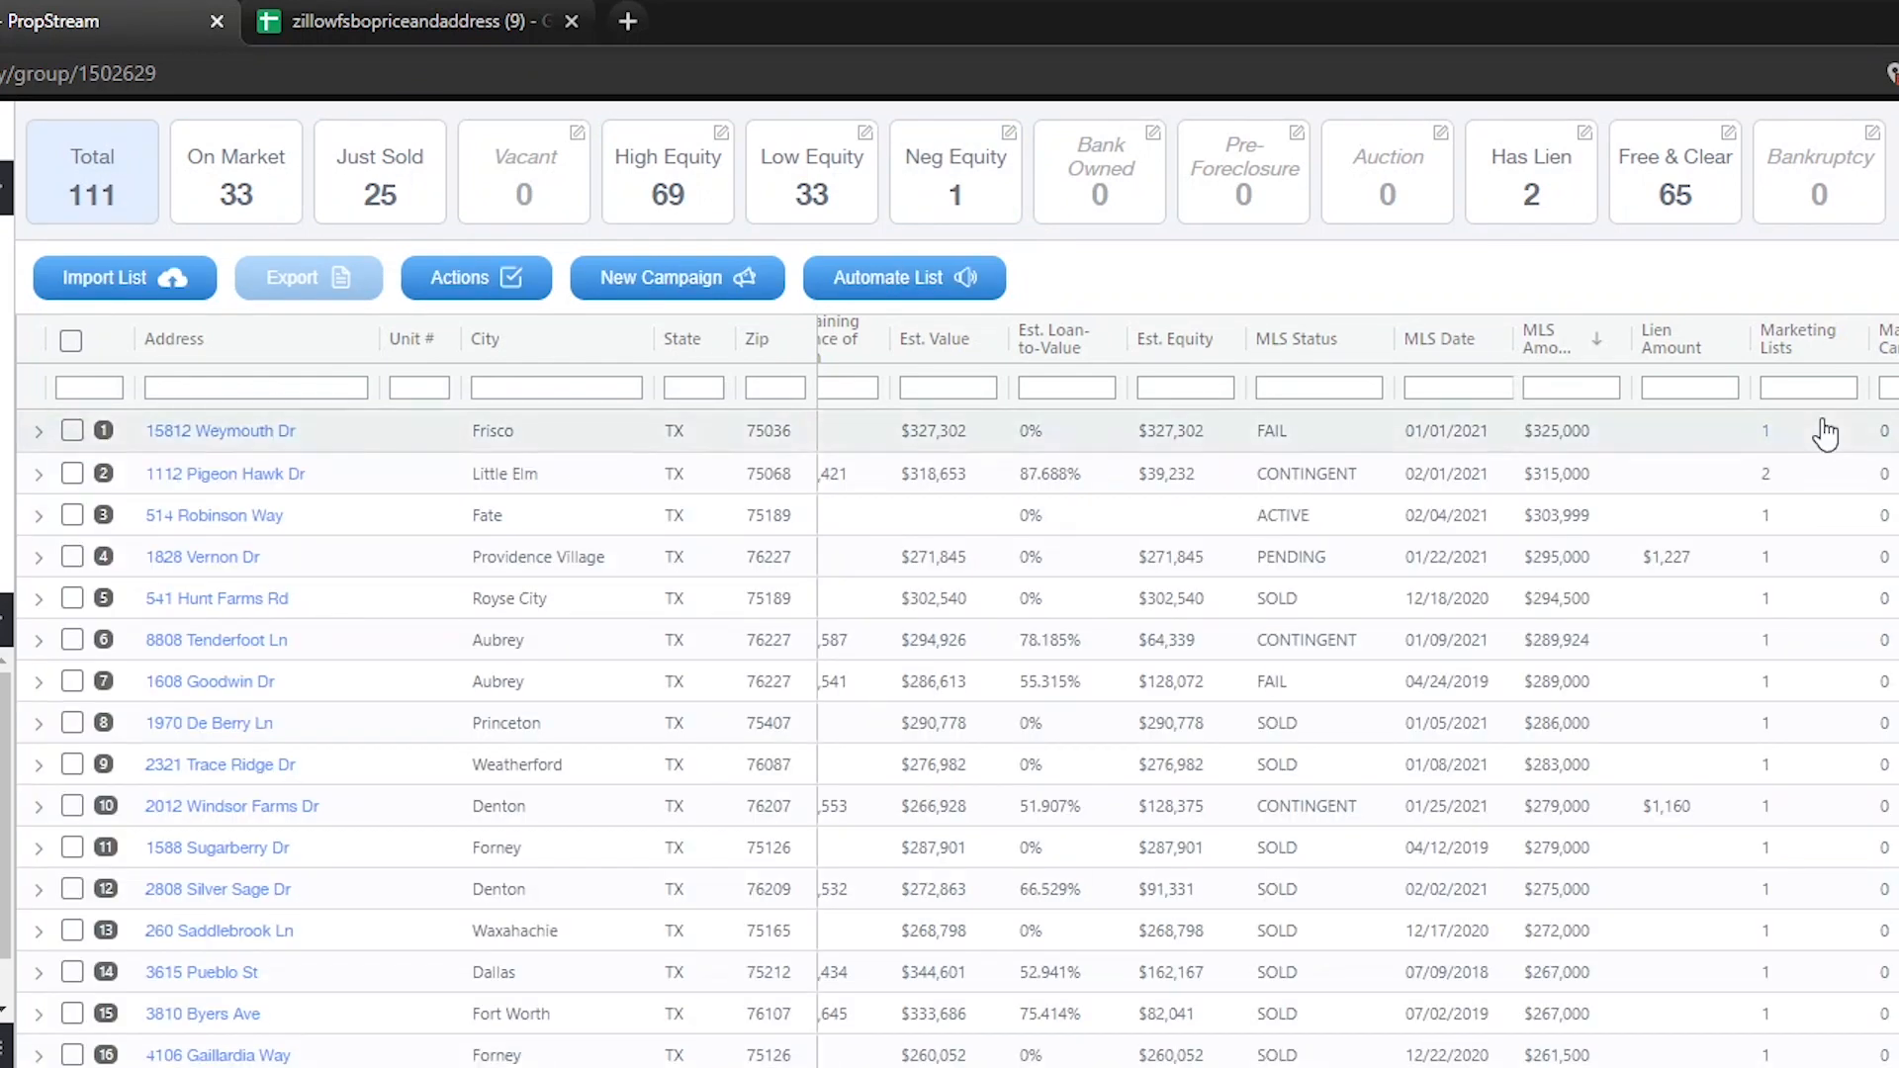
left_click(1311, 387)
type("fa")
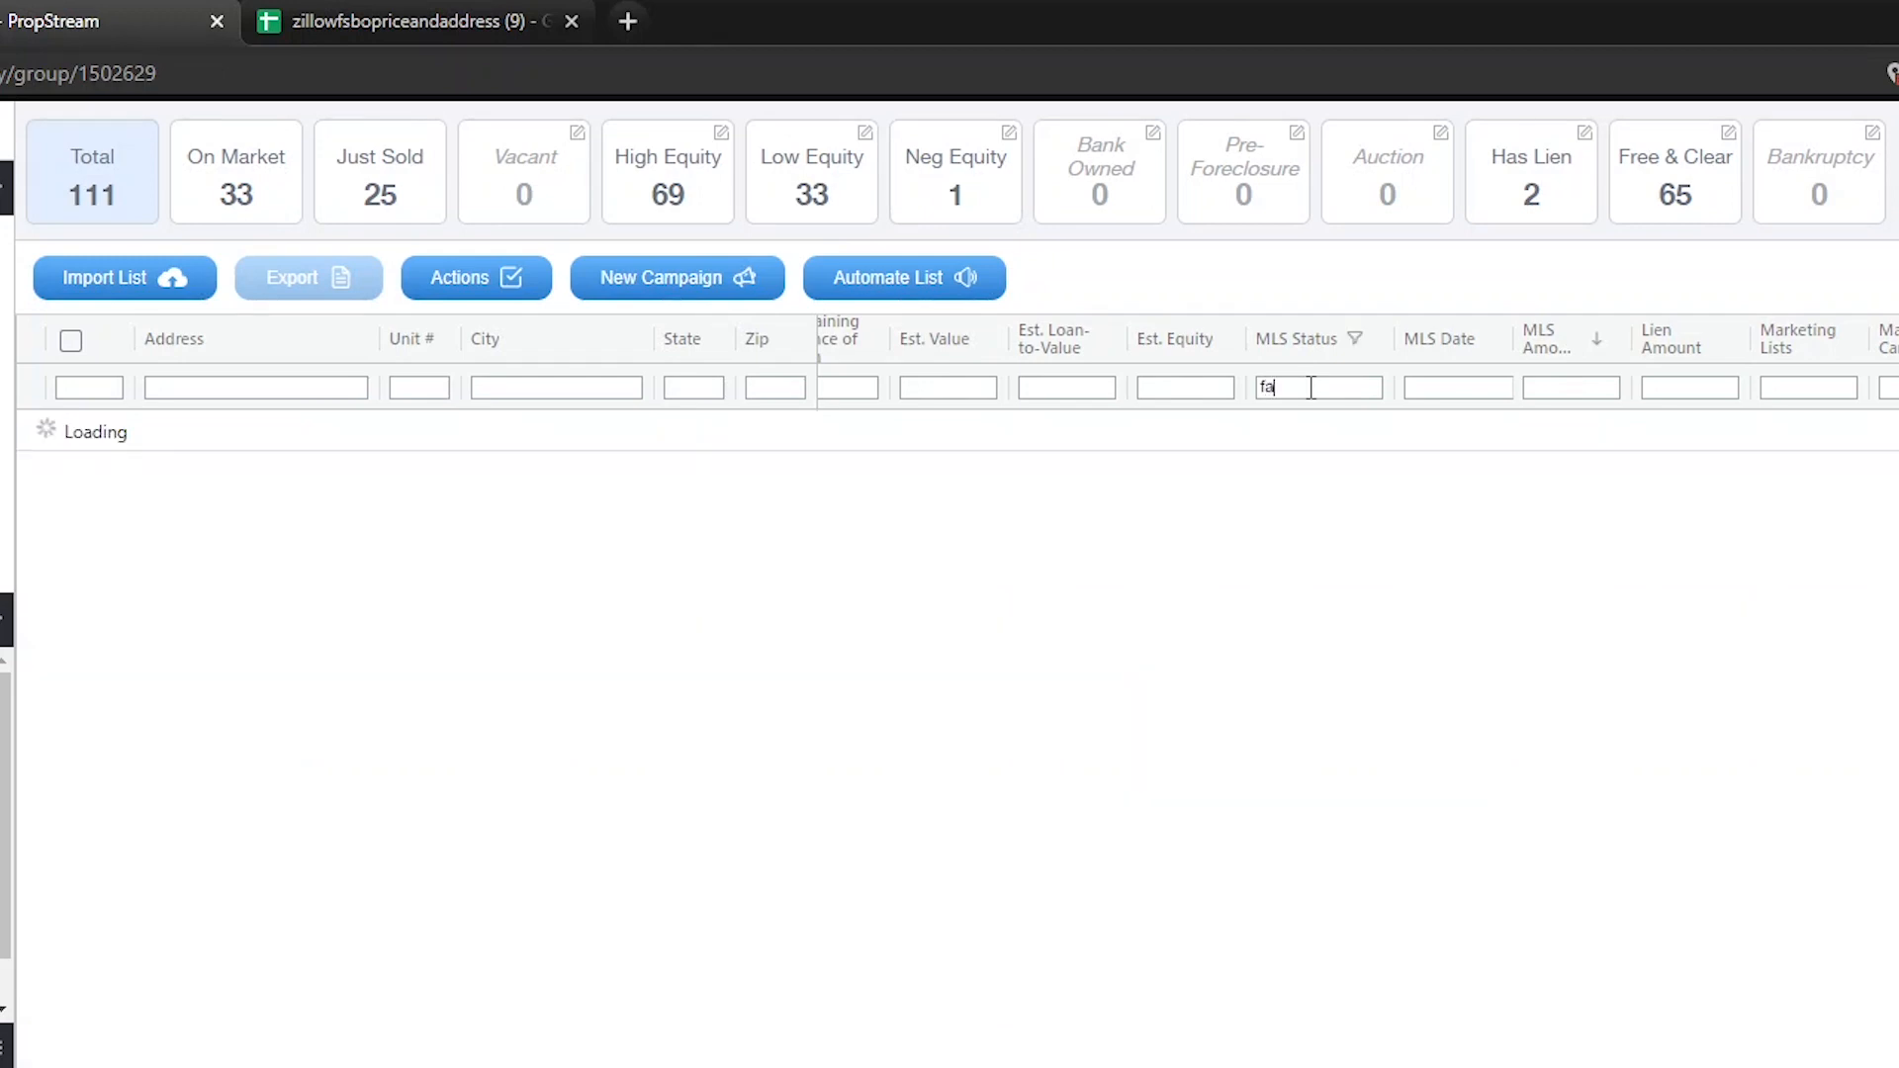
type("il")
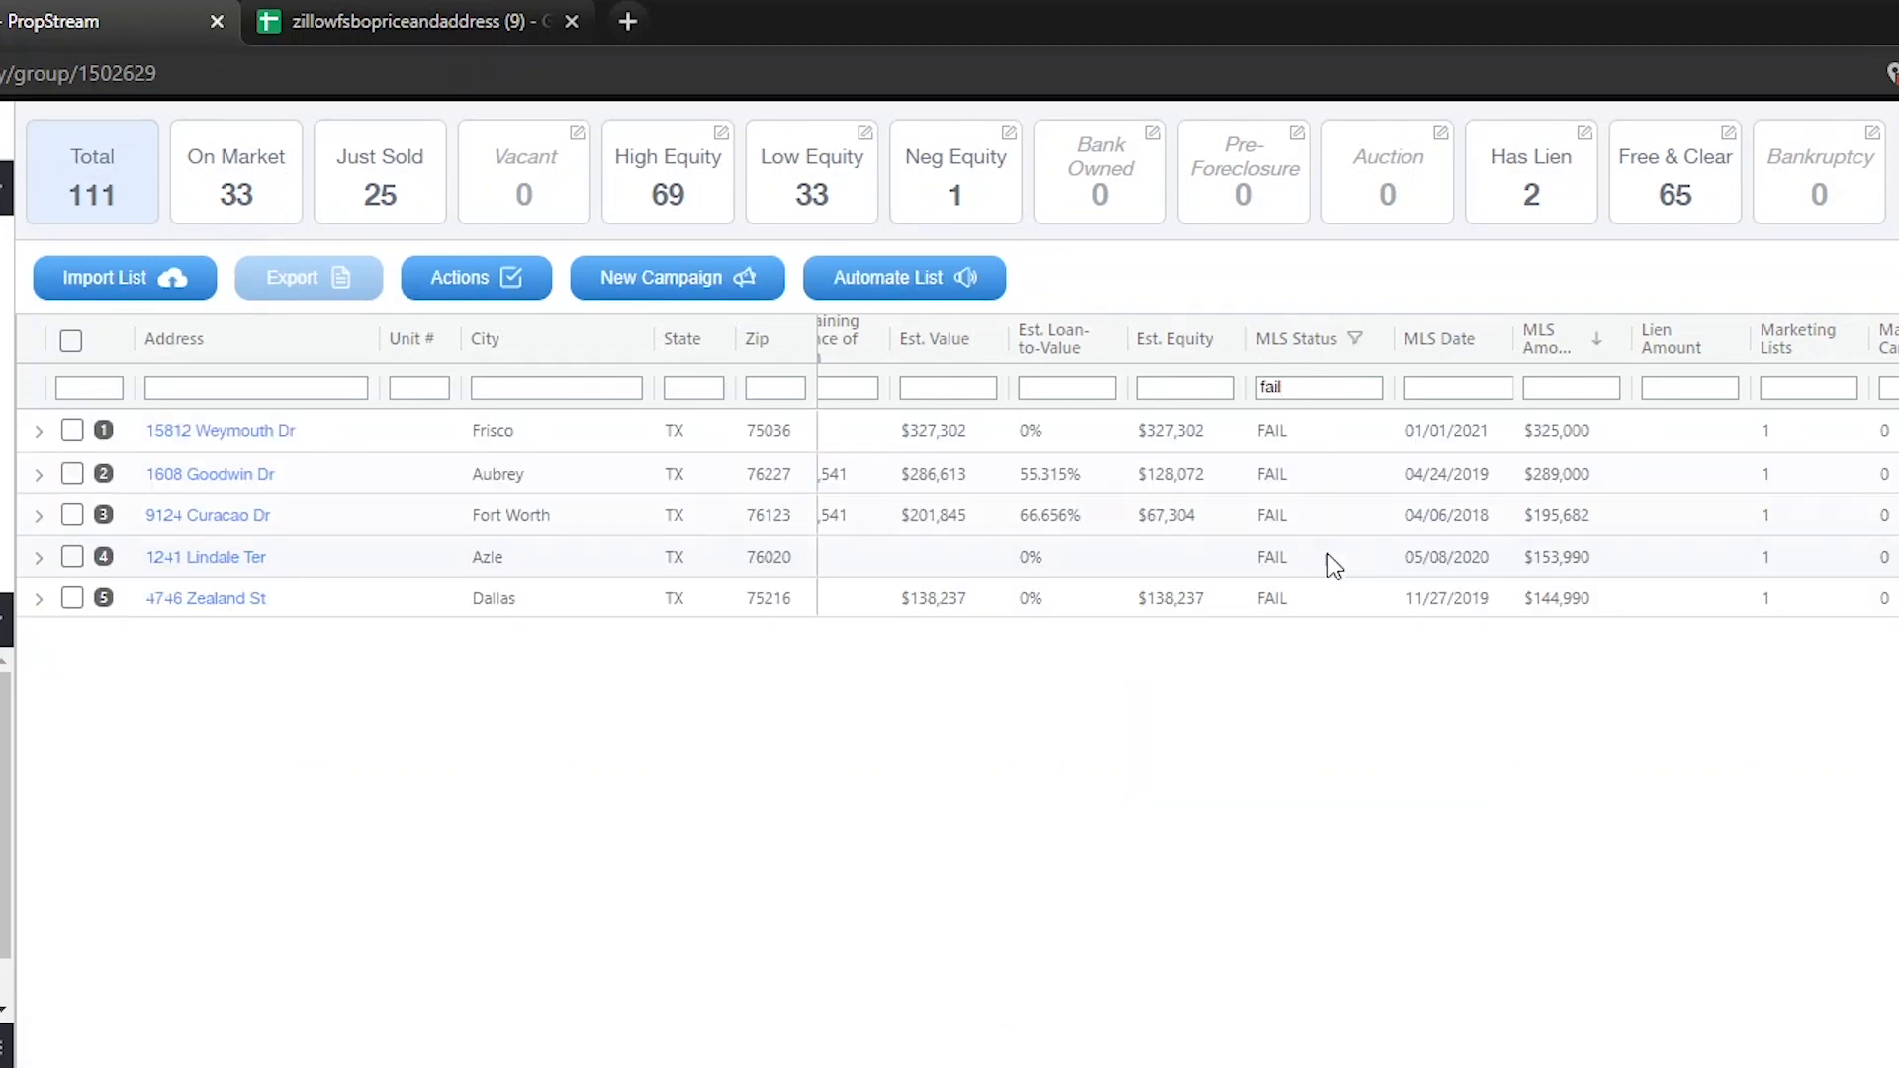